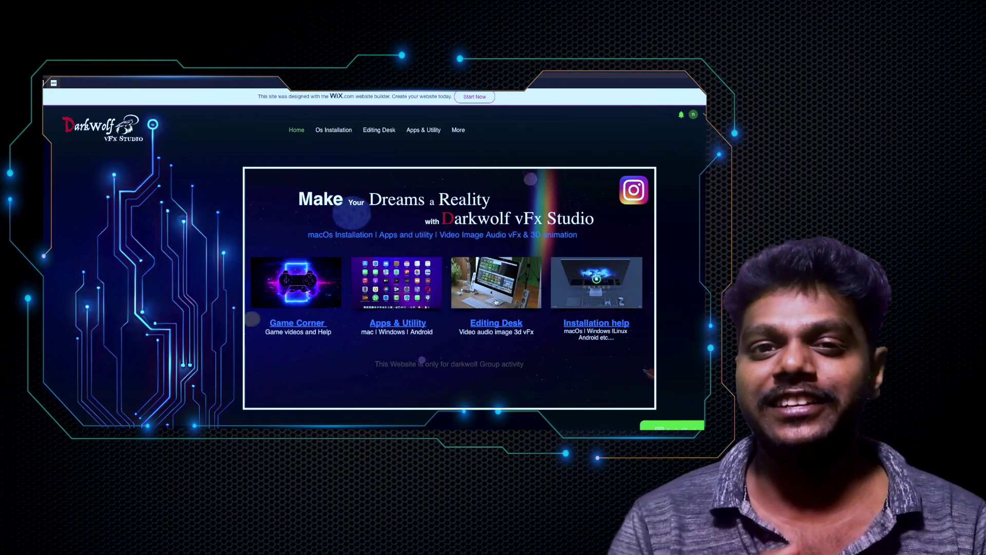
Open the Editing Desk page, then the DaVinci Resolve tutorials on the Darkwolf vFx Studio site.
left_click(496, 302)
scroll(290, 302, "down", 2)
scroll(289, 302, "down", 2)
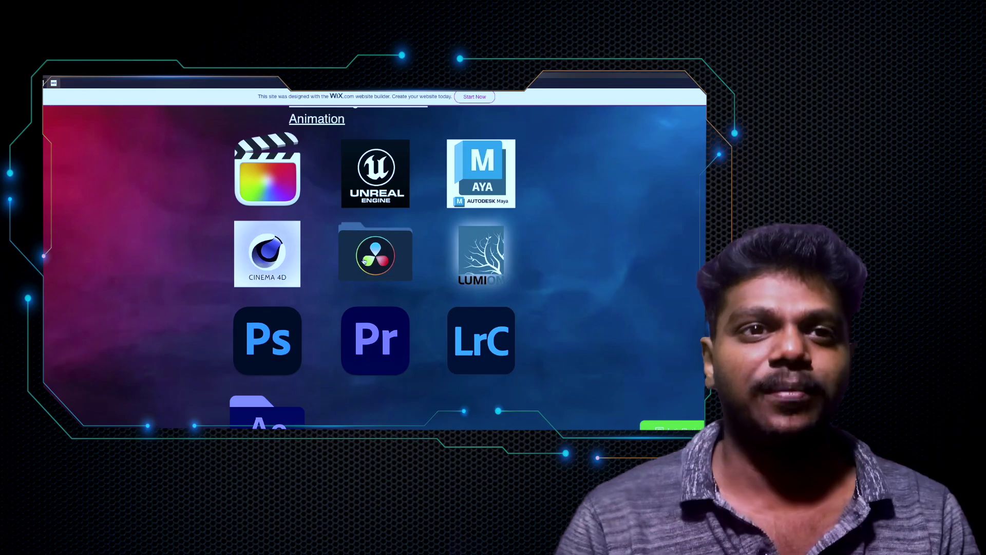
left_click(357, 288)
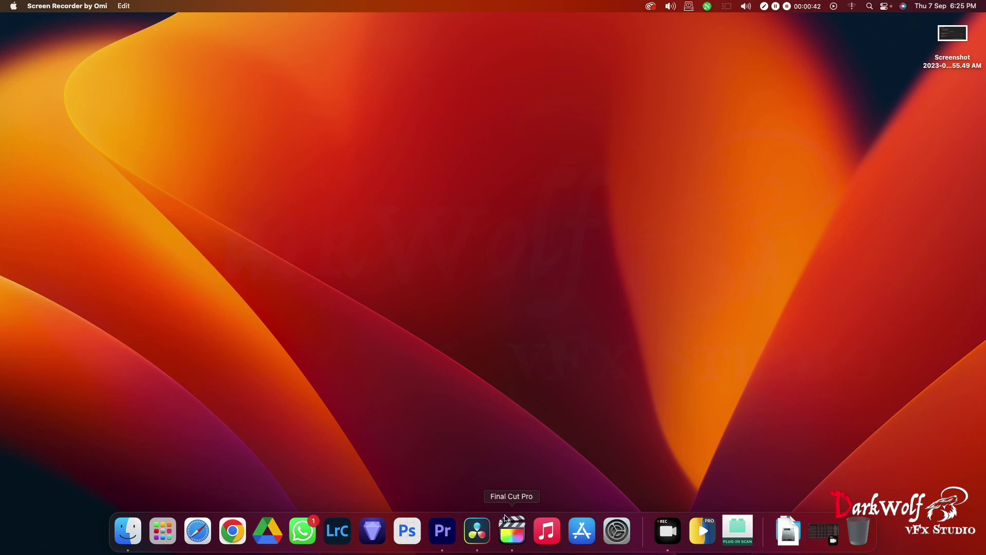
In Premiere Pro, scrub the lily clip to 00:00:05:23 and switch to the Color workspace.
left_click(443, 532)
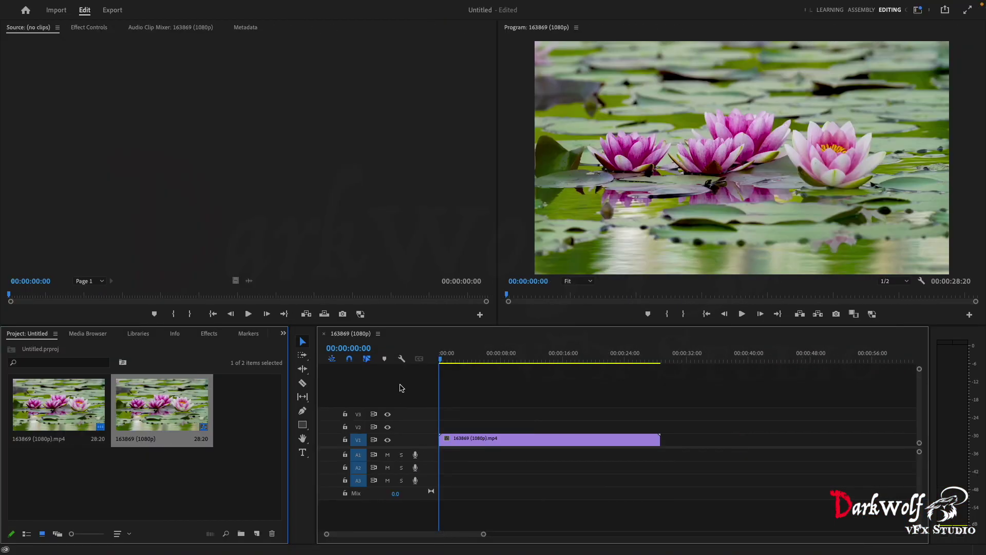
left_click_drag(461, 359, 514, 360)
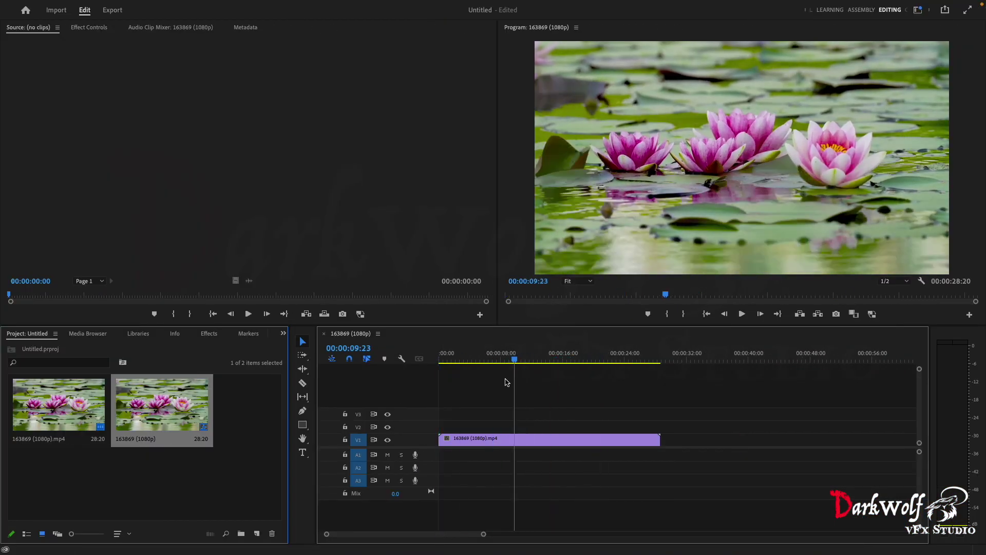
left_click(483, 359)
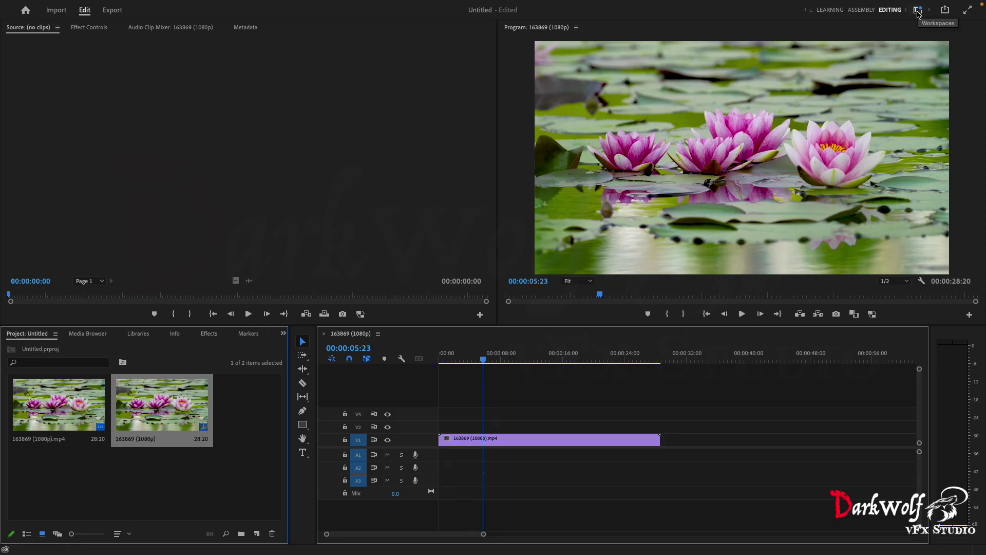
left_click(918, 11)
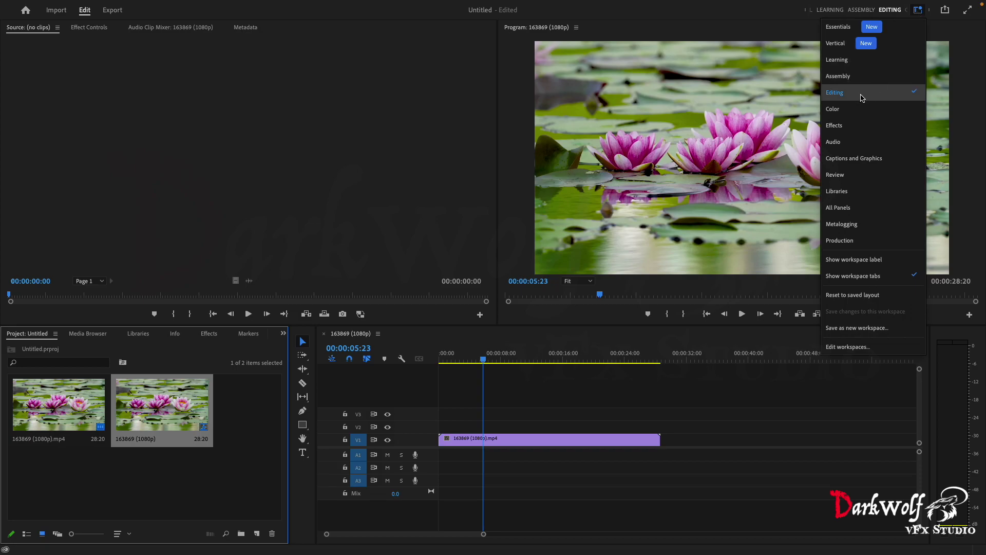
left_click(862, 110)
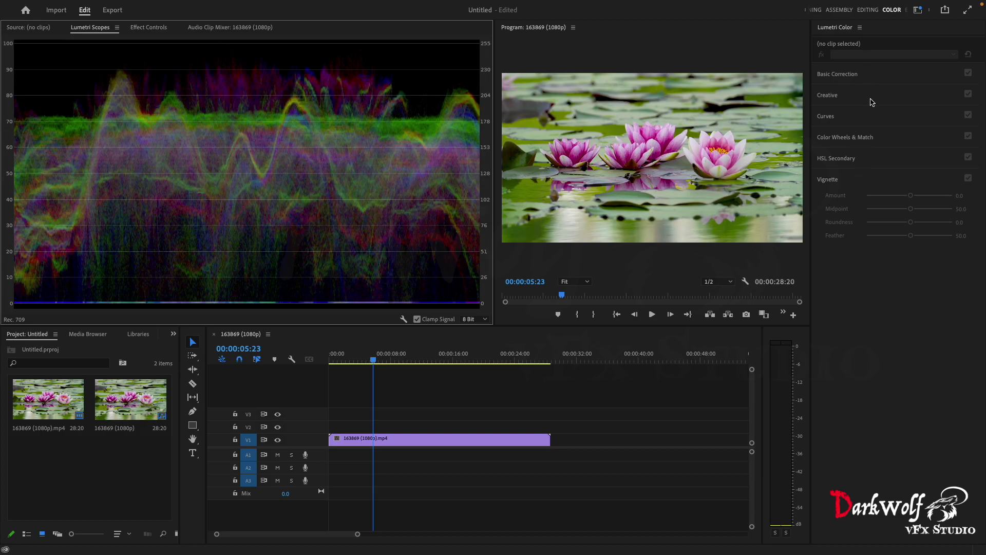
Select the lily clip and lower its exposure under Basic Correction.
left_click(860, 79)
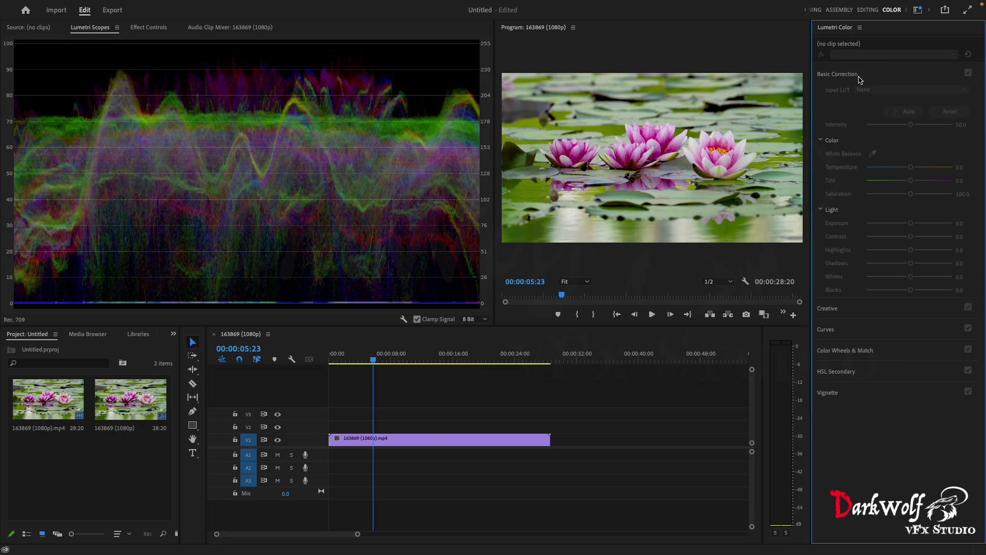
left_click(471, 441)
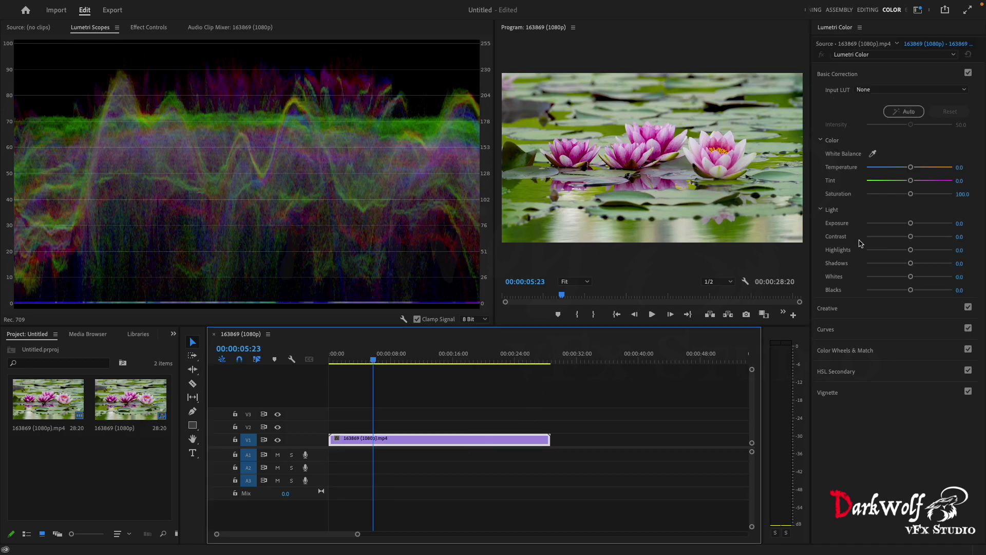
mouse_move(908, 227)
left_mouse_down()
mouse_move(896, 231)
mouse_move(912, 195)
left_mouse_up()
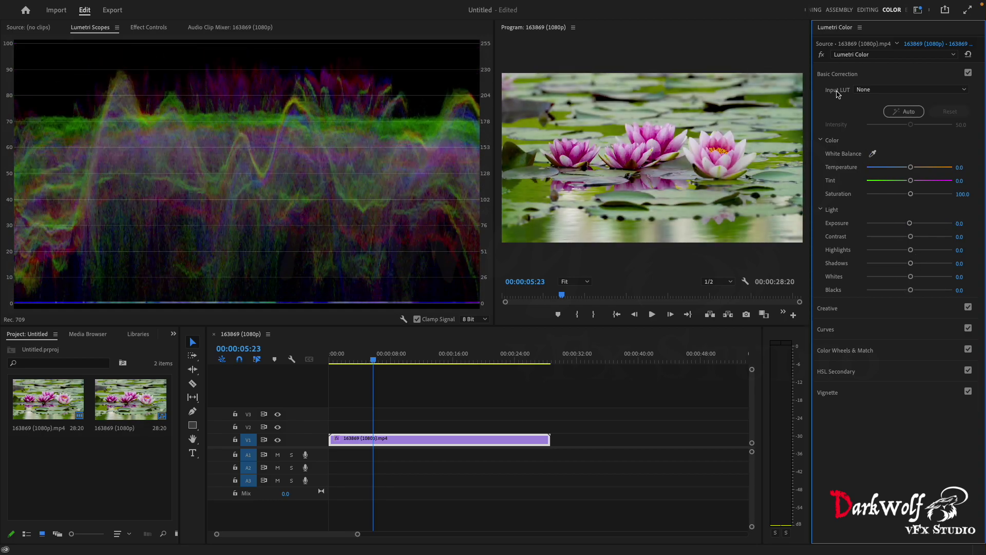
Try the AlexaV3_K1S1_LogC2Video_Rec709_EE and ARRI_Universal_DCI input LUTs, then reset the Lumetri grade.
left_click(860, 89)
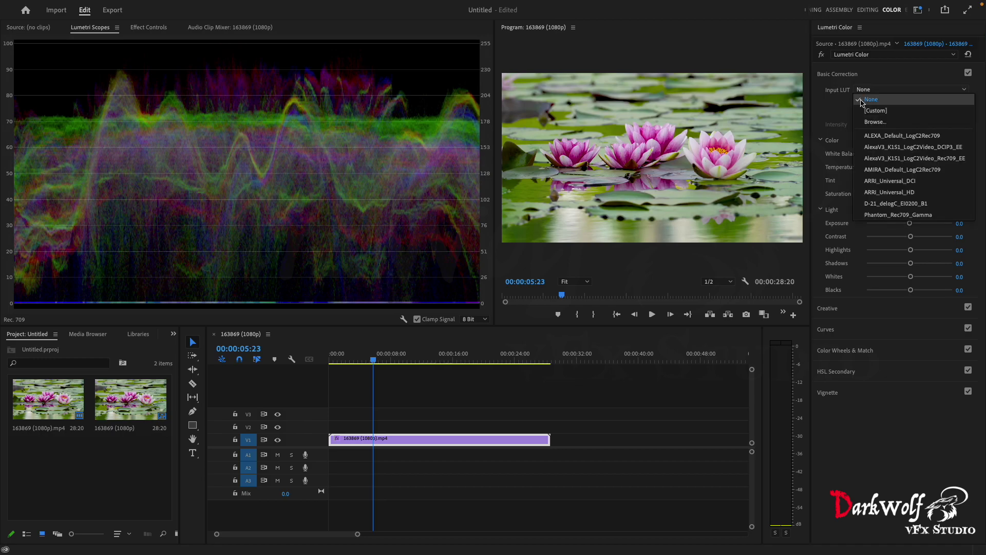
left_click(869, 159)
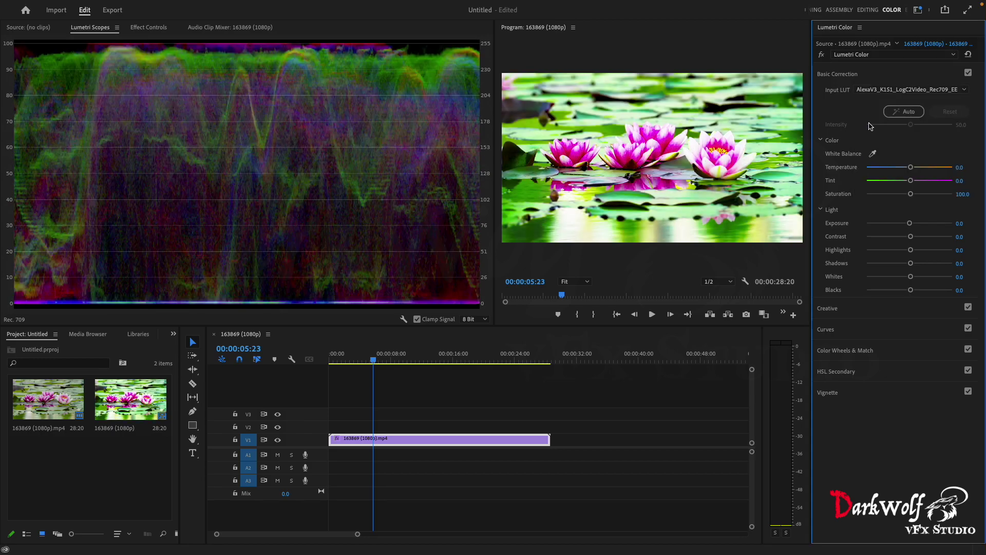
left_click(873, 91)
left_click(883, 184)
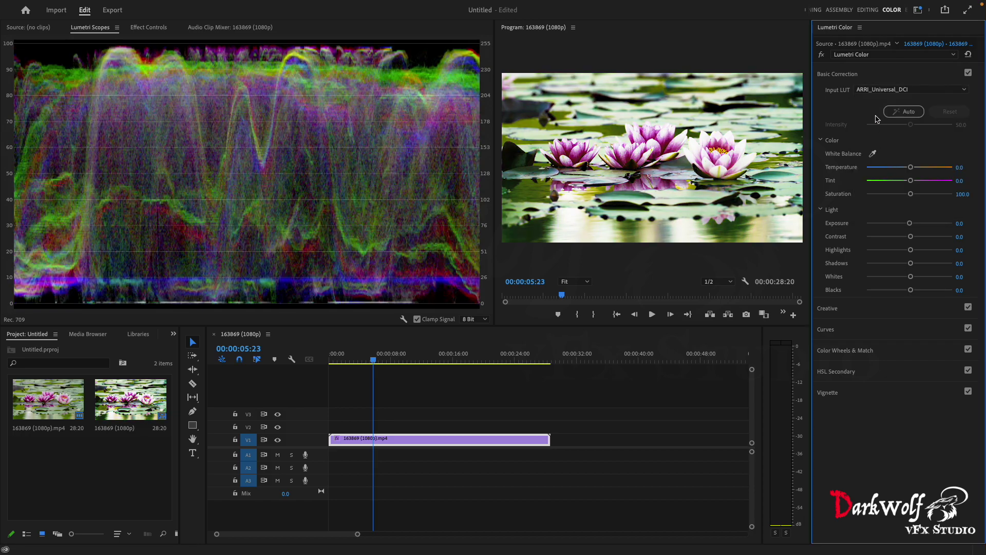
left_click(875, 92)
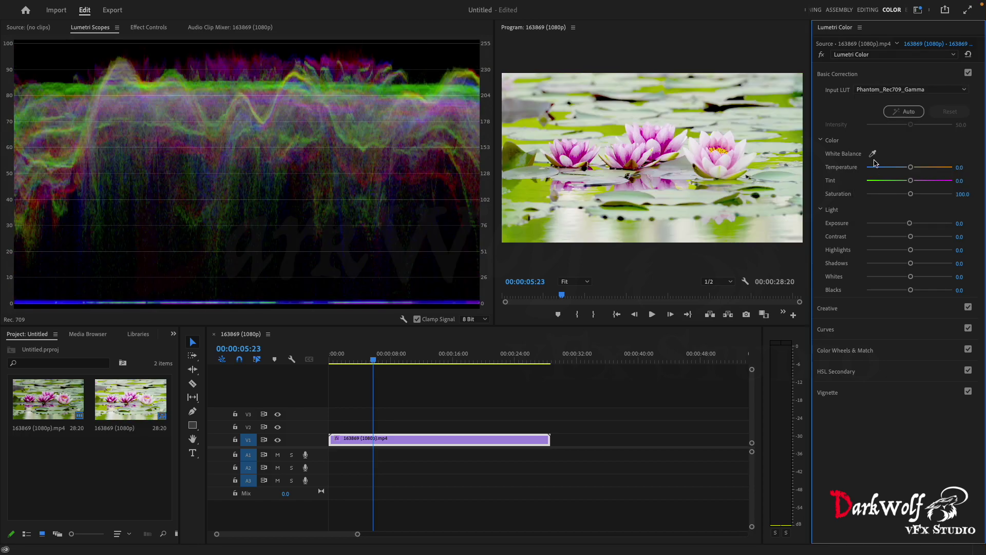
left_click(968, 55)
left_click(822, 77)
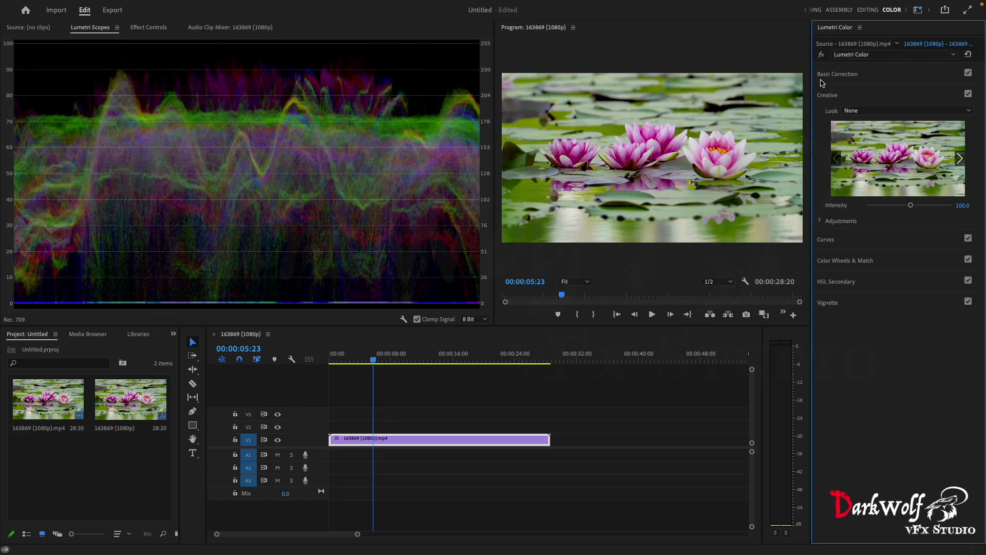
left_click(825, 94)
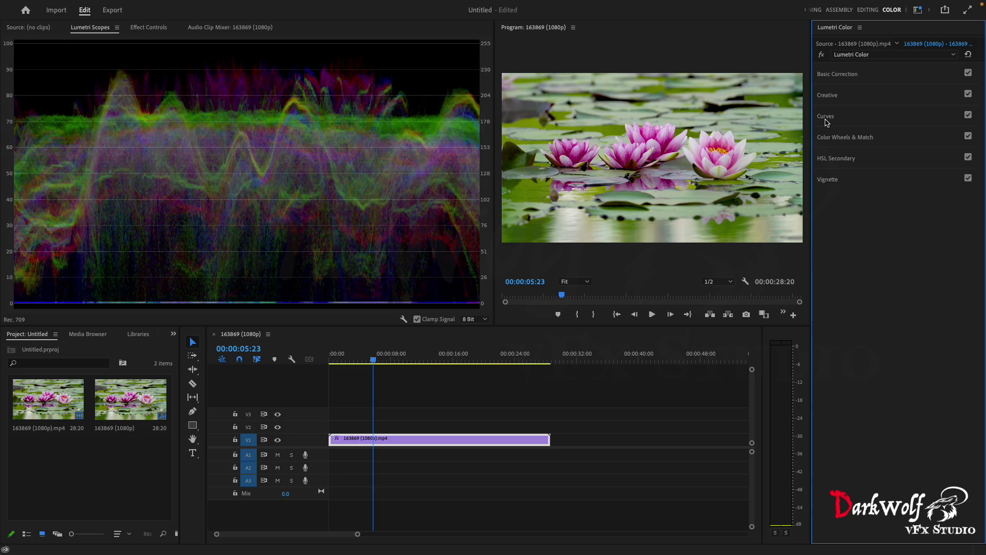
Pull the RGB curve down to darken the lily clip, then undo the change.
left_click(826, 118)
left_click_drag(891, 238, 912, 272)
key("super+z")
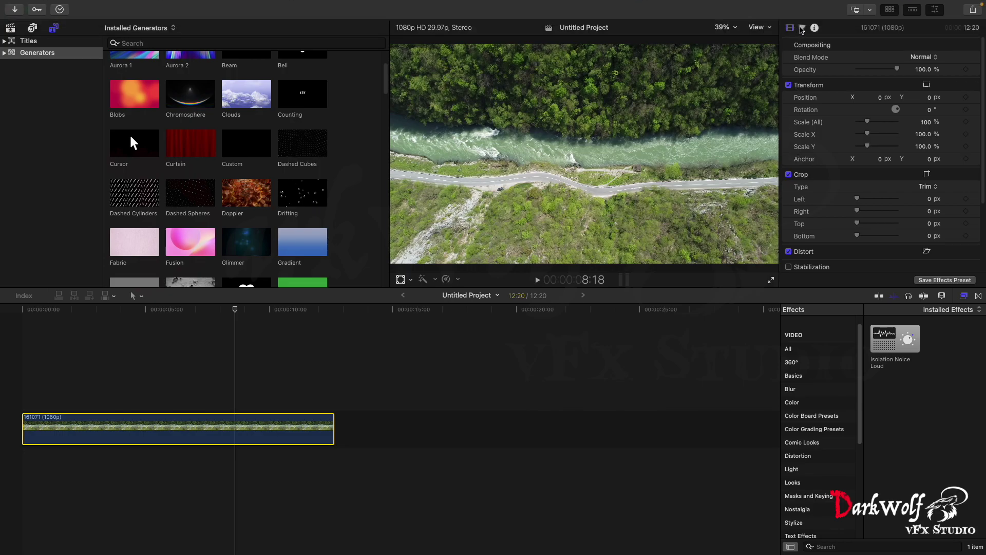
On the Color Board, fully desaturate the aerial river clip's shadows to -100%, then restore them.
left_click(802, 29)
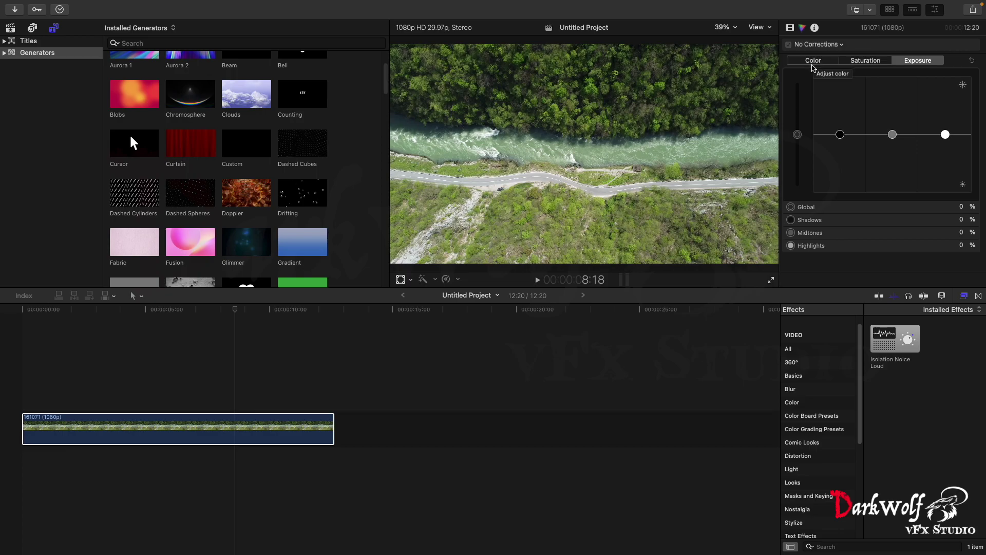
left_click(818, 62)
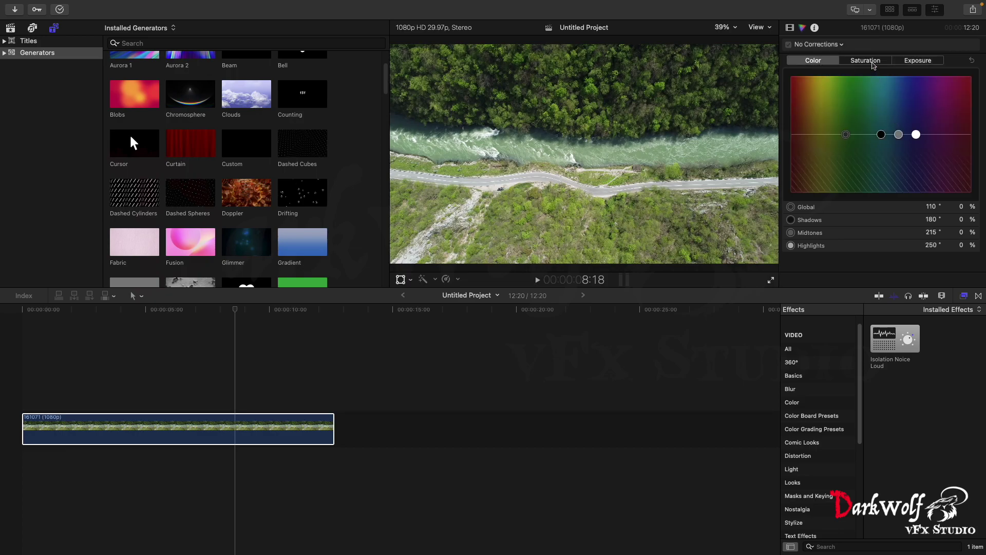
left_click(874, 63)
mouse_move(839, 134)
left_mouse_down()
mouse_move(839, 192)
mouse_move(831, 112)
mouse_move(831, 140)
left_mouse_up()
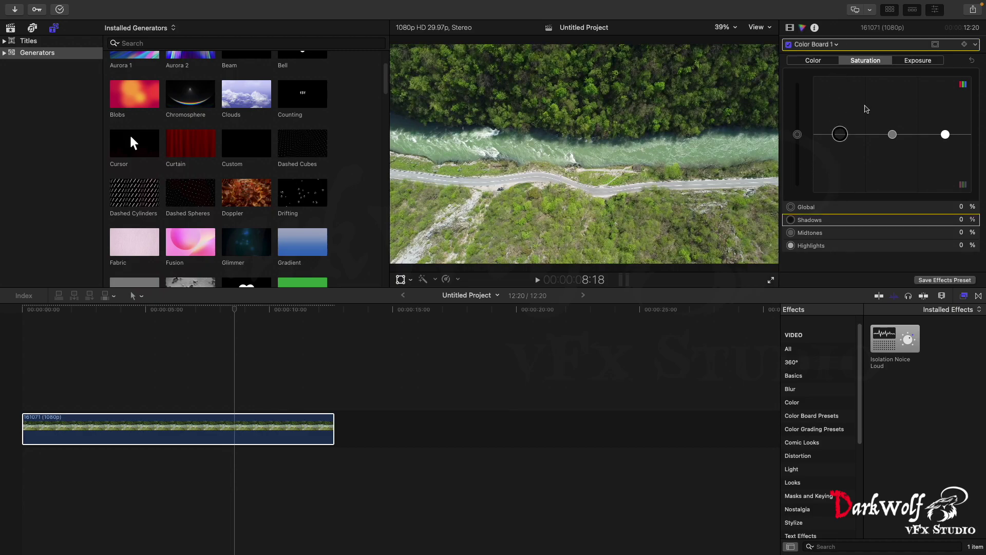
left_click(931, 65)
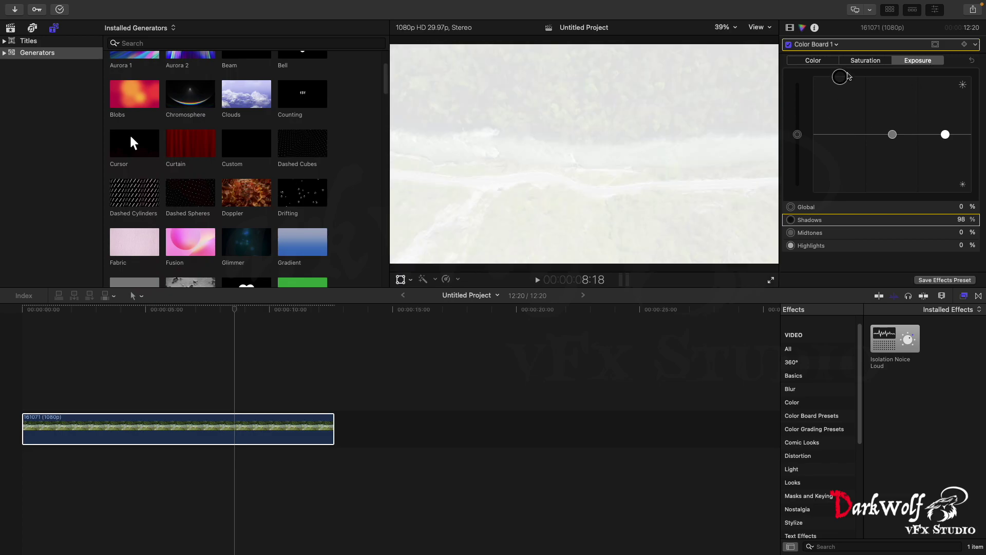
Test brighter shadows at 41% and darker highlights, then reset all exposure values to 0%.
mouse_move(840, 134)
left_mouse_down()
mouse_move(842, 109)
mouse_move(840, 135)
left_mouse_up()
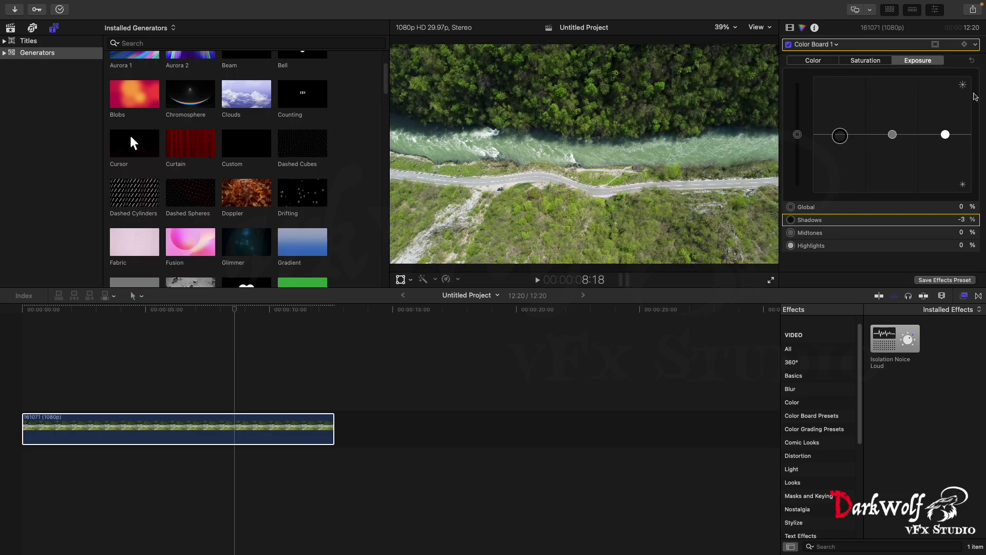
mouse_move(945, 134)
left_mouse_down()
mouse_move(945, 187)
mouse_move(945, 134)
left_mouse_up()
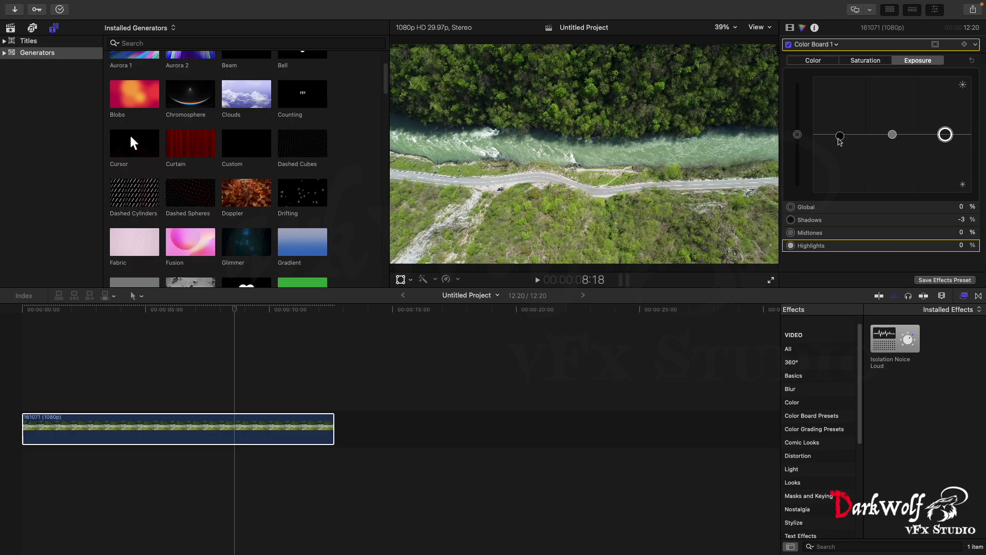
left_click(839, 137)
left_click(893, 134)
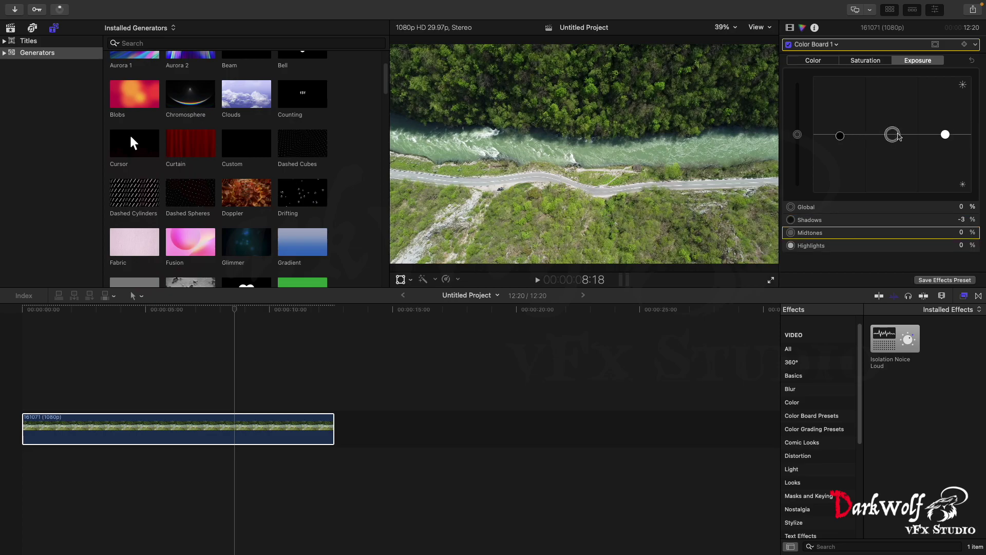
left_click(946, 136)
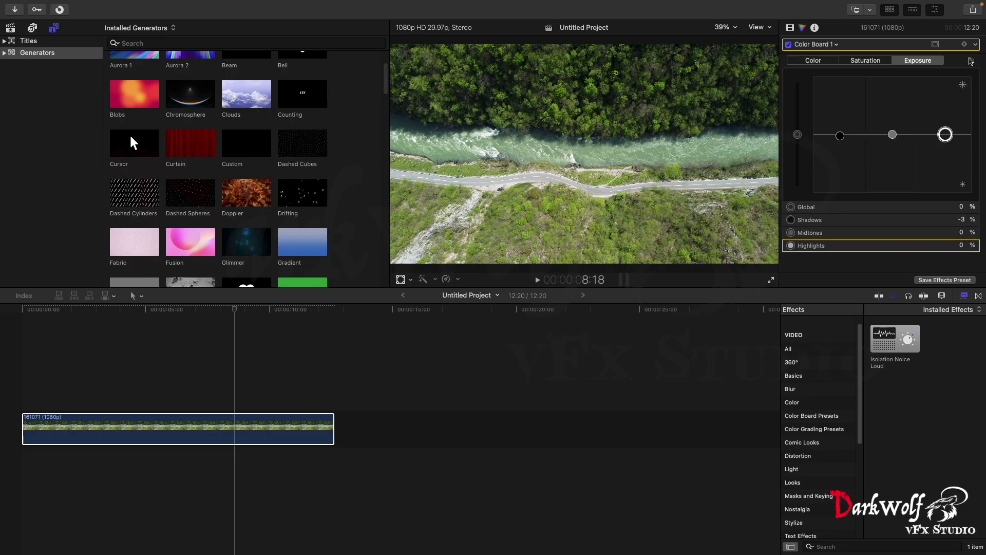
left_click(971, 61)
left_click(811, 45)
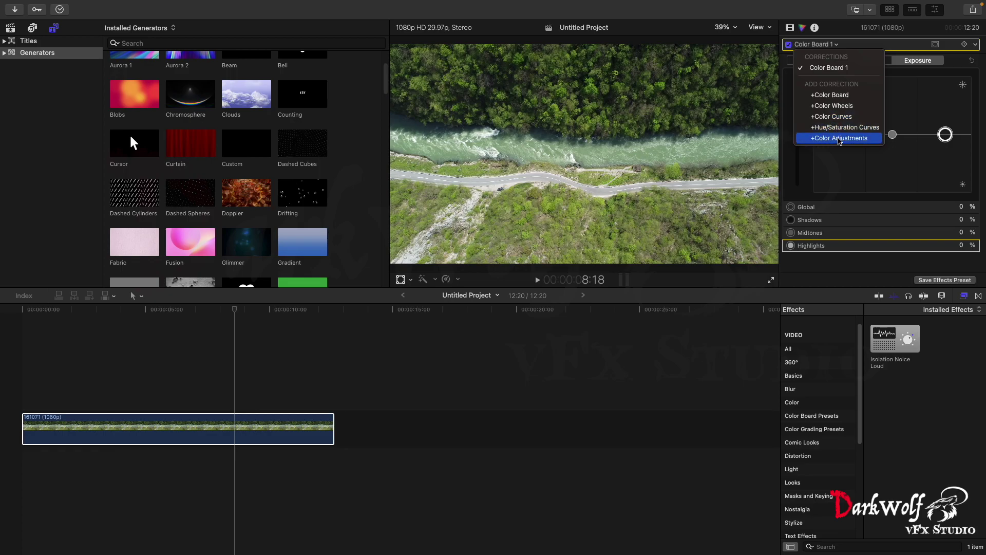
Add a Color Adjustments correction with exposure at -19, black point kept at 0, then show Mission Control.
left_click(838, 138)
mouse_move(875, 73)
left_mouse_down()
mouse_move(893, 77)
mouse_move(872, 75)
left_mouse_up()
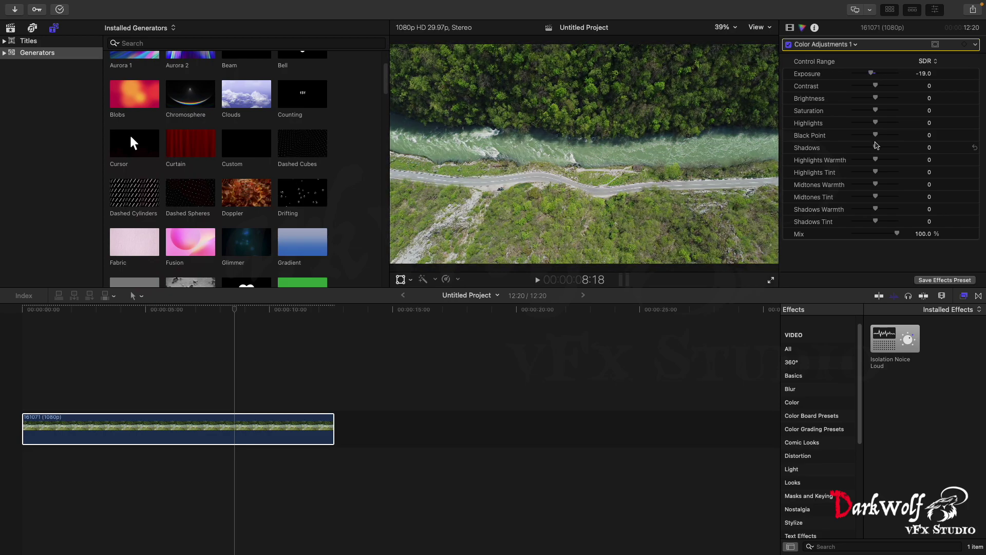
left_click_drag(876, 135, 852, 140)
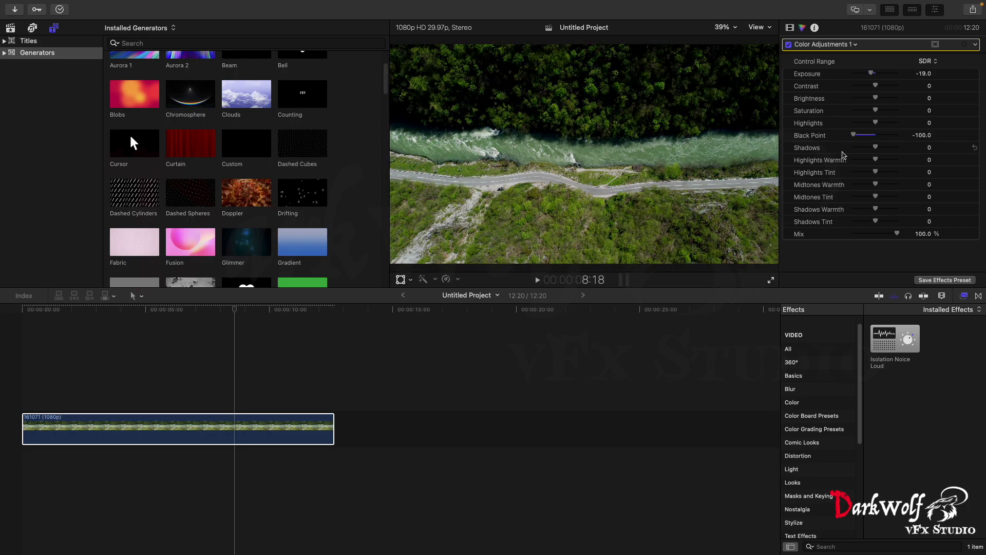
key("super+z")
left_click(837, 44)
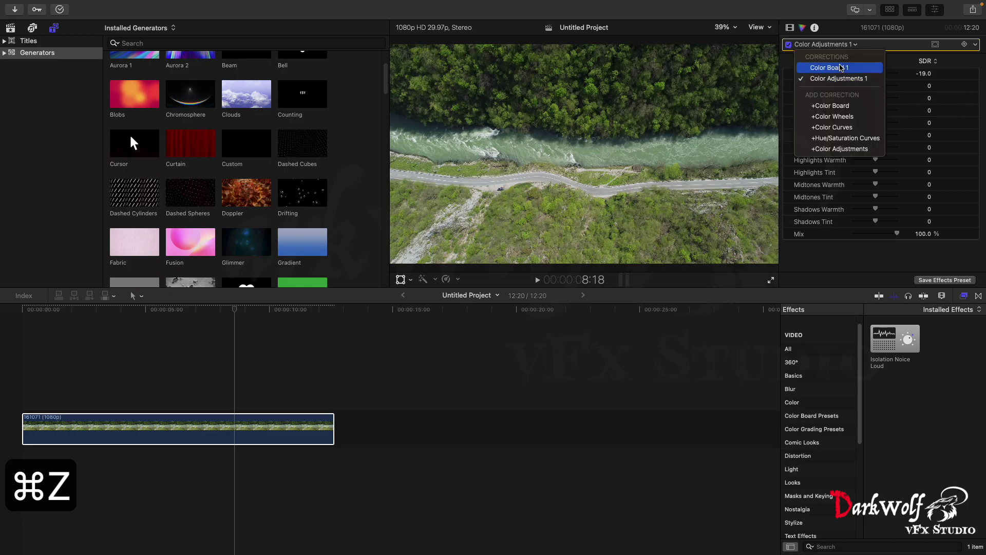
left_click(530, 378)
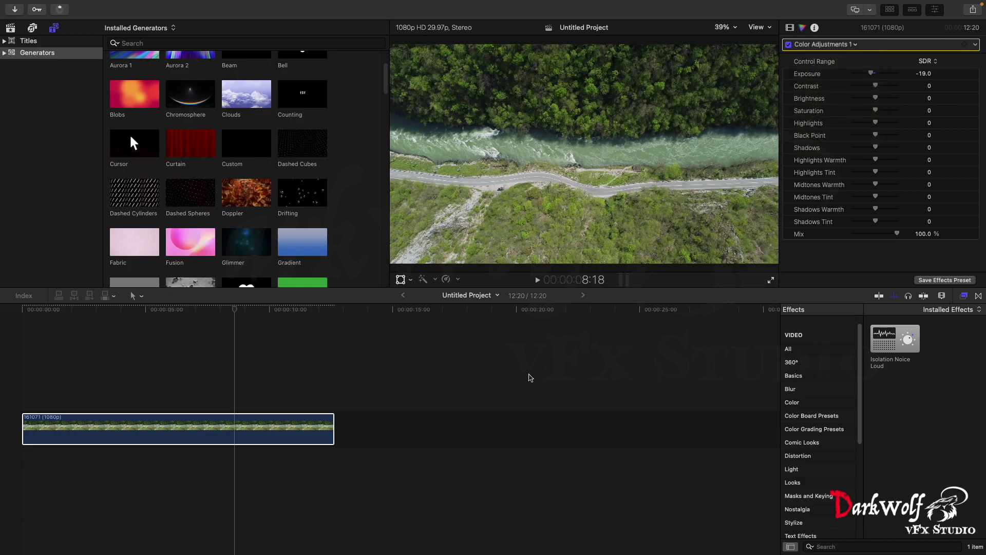
key("ctrl+Up")
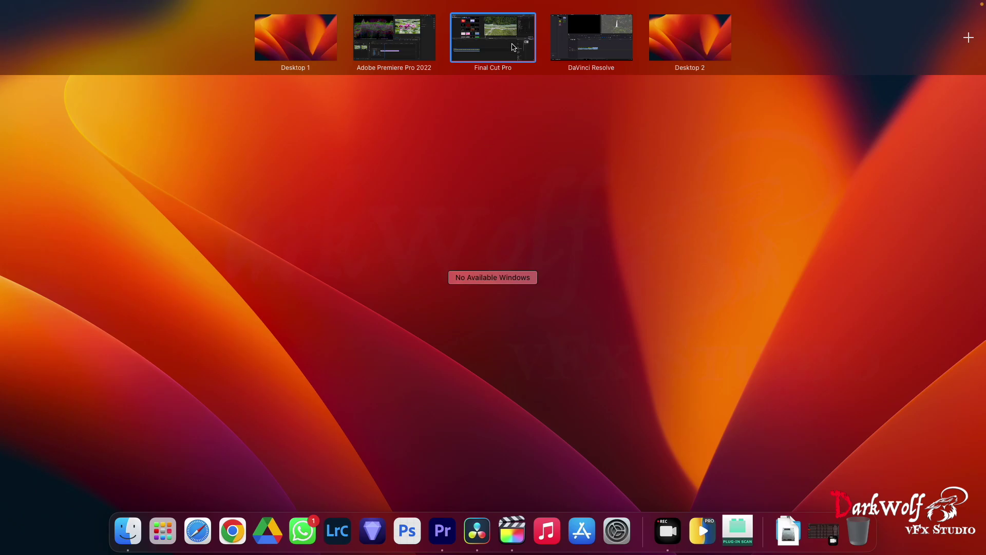
Switch to DaVinci Resolve and scrub Timeline 1 to preview the waterfall and poppy clips.
left_click(595, 46)
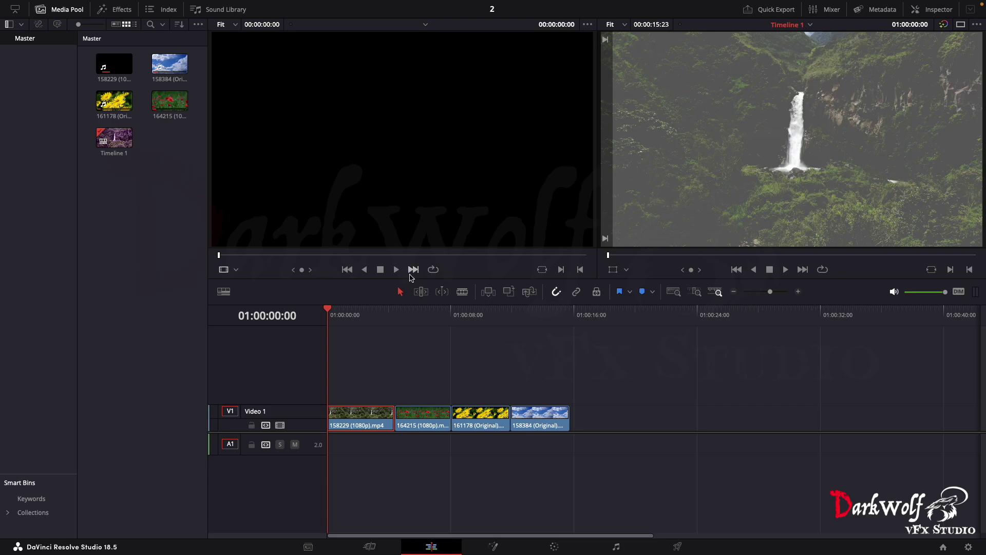
left_click(354, 313)
mouse_move(360, 317)
left_mouse_down()
mouse_move(404, 354)
mouse_move(330, 368)
left_mouse_up()
left_click(353, 314)
key("ctrl+r")
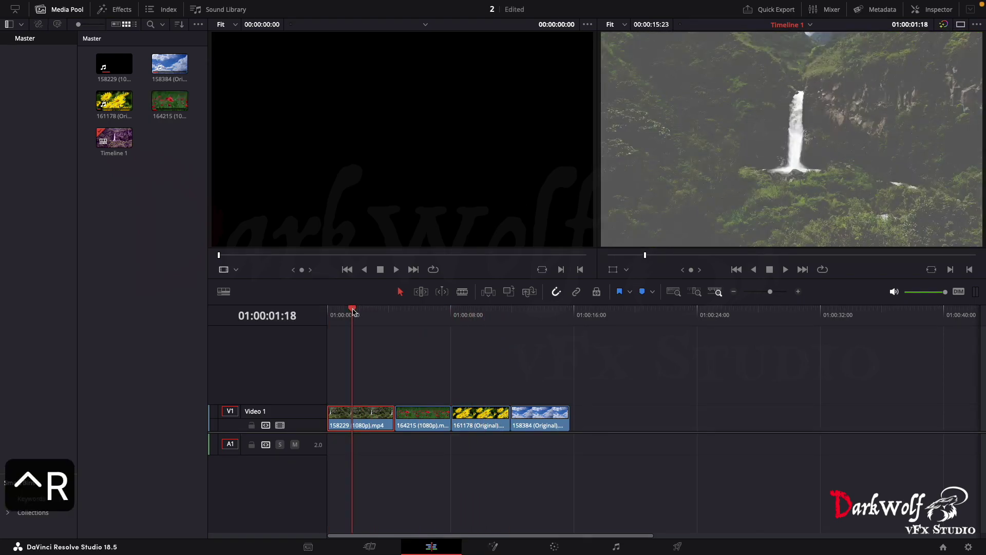
mouse_move(352, 310)
left_mouse_down()
mouse_move(506, 340)
mouse_move(320, 364)
left_mouse_up()
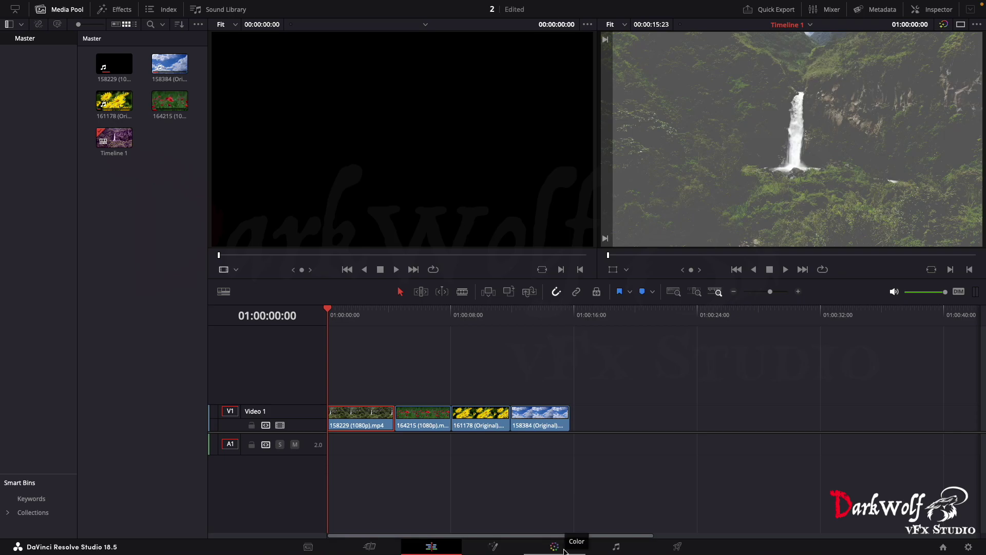
Open the Color page for the waterfall clip, briefly hiding and restoring the clip thumbnails.
left_click(564, 549)
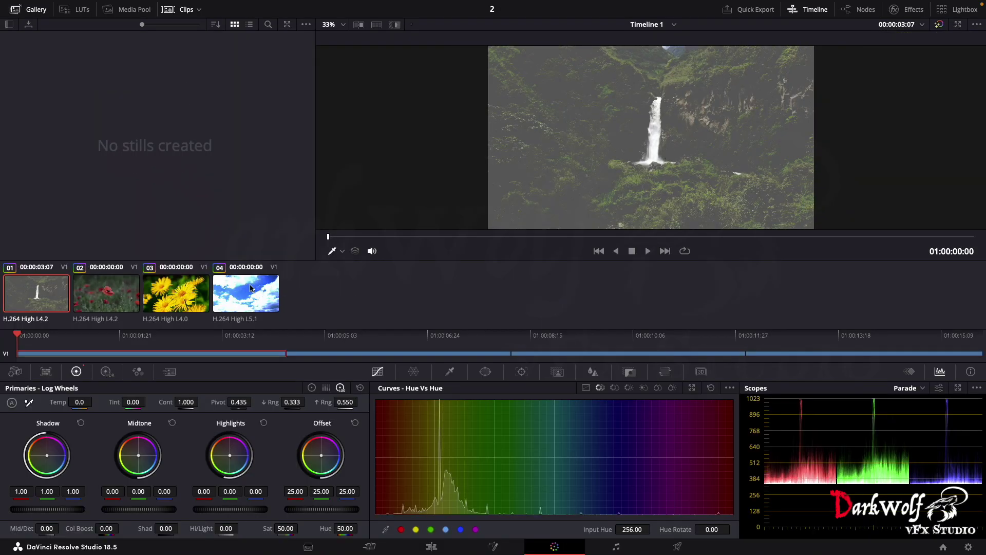
left_click(169, 10)
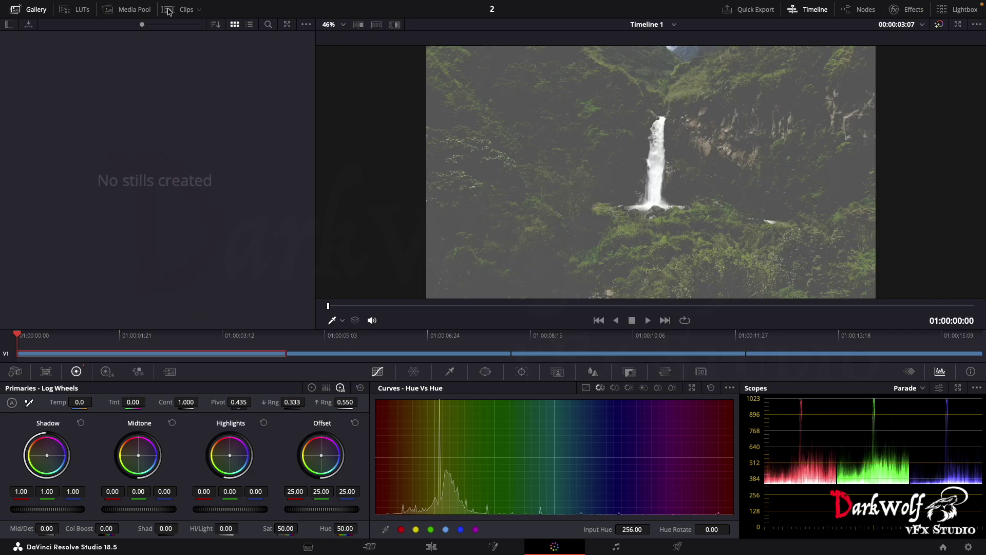
left_click(168, 10)
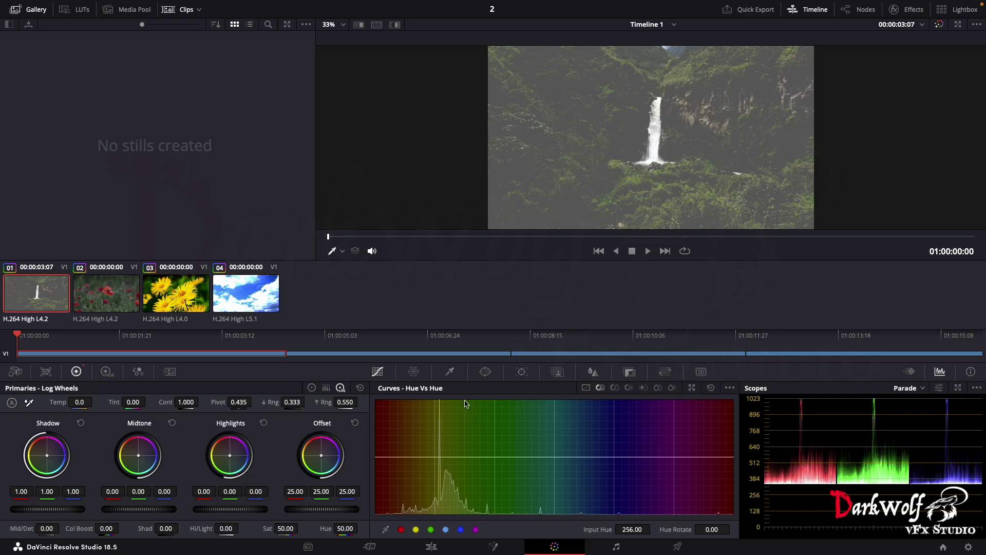
Show primaries as Color Wheels, try a darker Lift, then reset the grade back to 0.00.
left_click(326, 389)
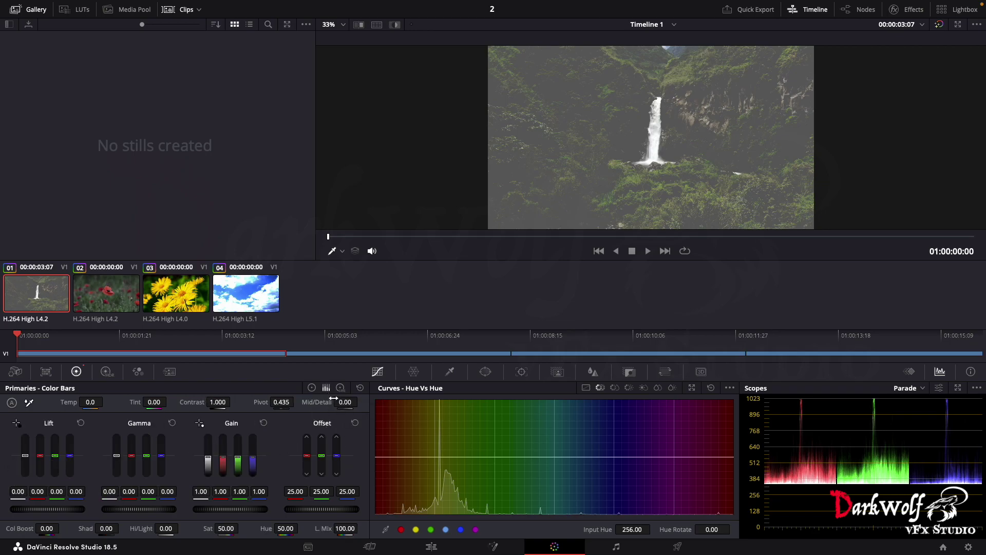
left_click(313, 388)
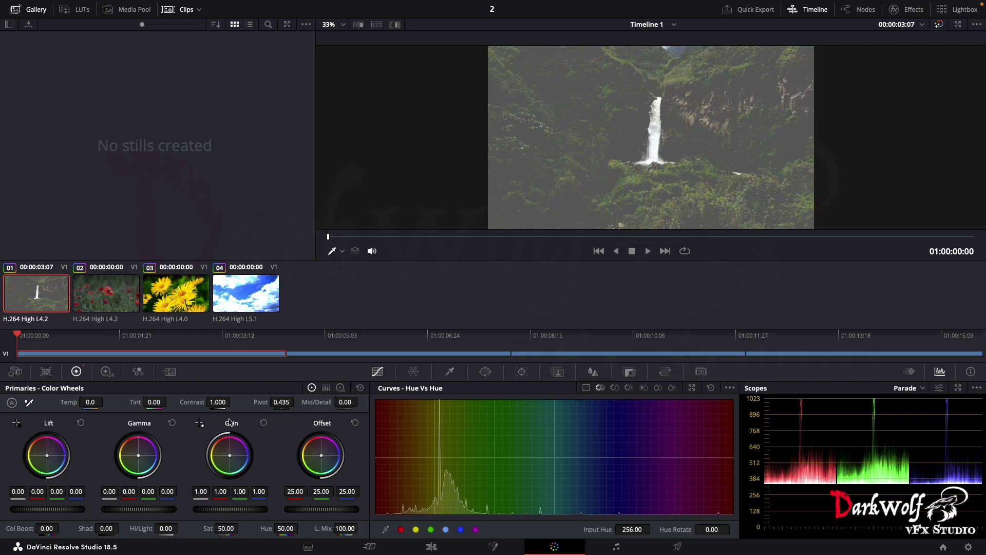
left_click_drag(61, 512, 77, 508)
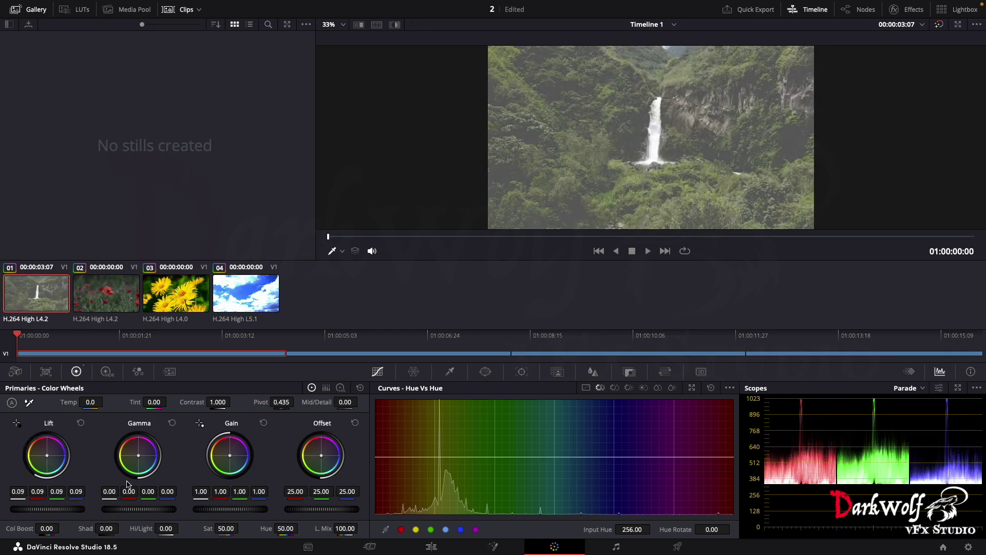
left_click(362, 389)
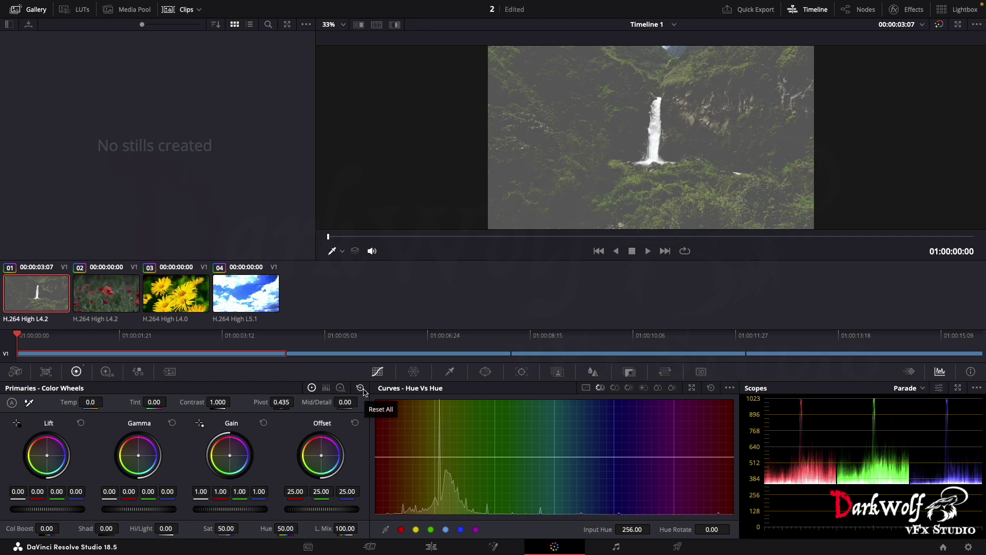
Switch primaries to Log Wheels and set the waterfall clip's Shadow to -0.02.
left_click(340, 388)
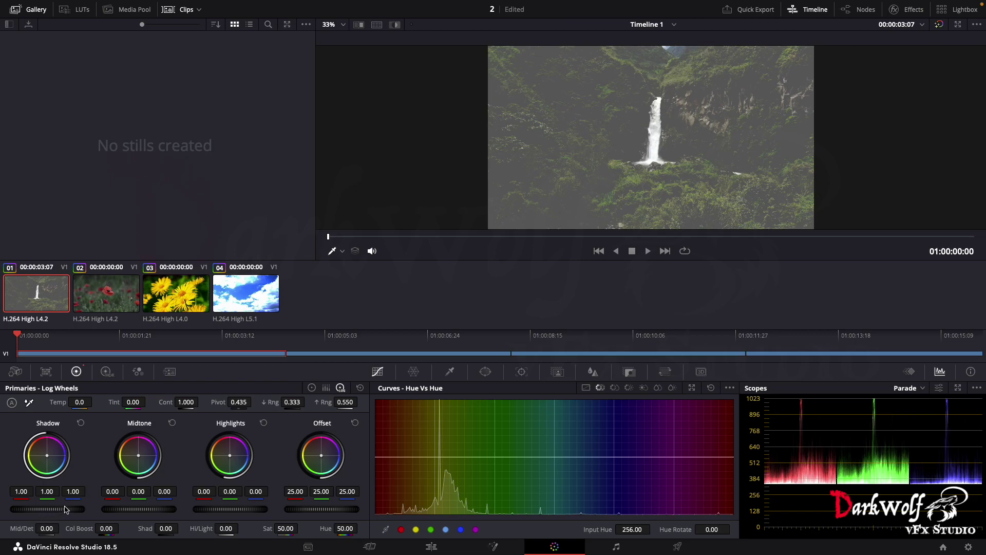
mouse_move(67, 509)
left_mouse_down()
mouse_move(58, 509)
mouse_move(90, 512)
mouse_move(51, 512)
left_mouse_up()
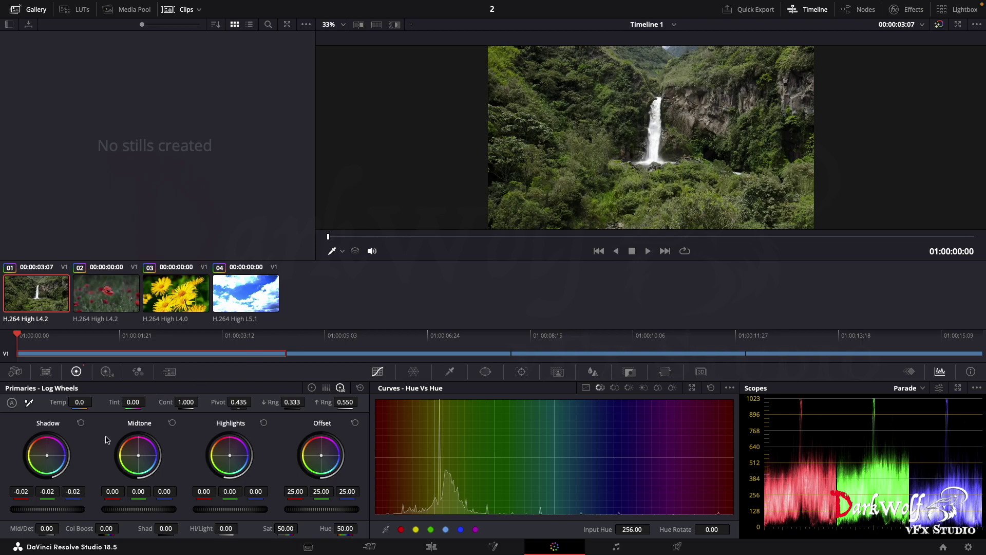
Try brighter and much darker Shadow levels on the Log Wheels, settling at -0.01.
left_click_drag(51, 510, 68, 510)
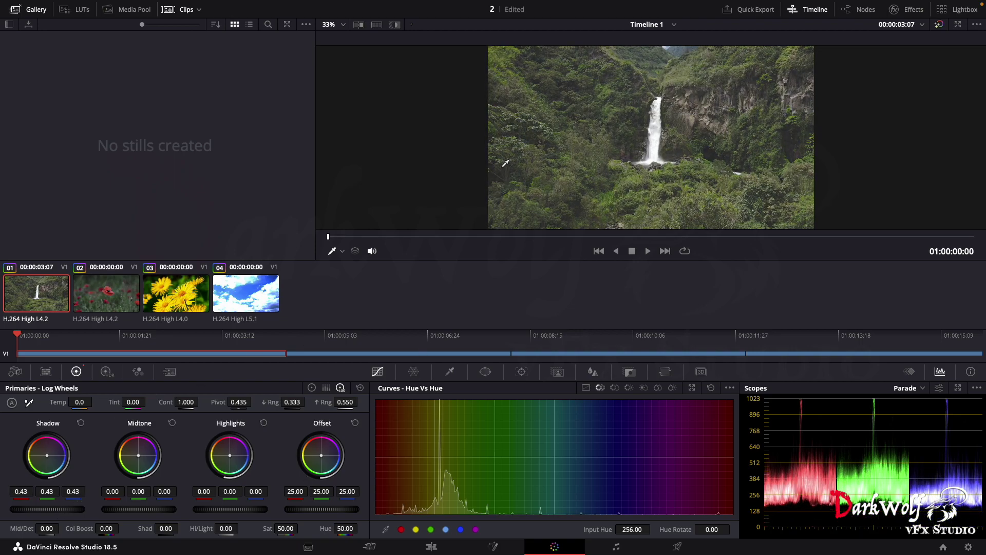
left_click_drag(47, 511, 2, 485)
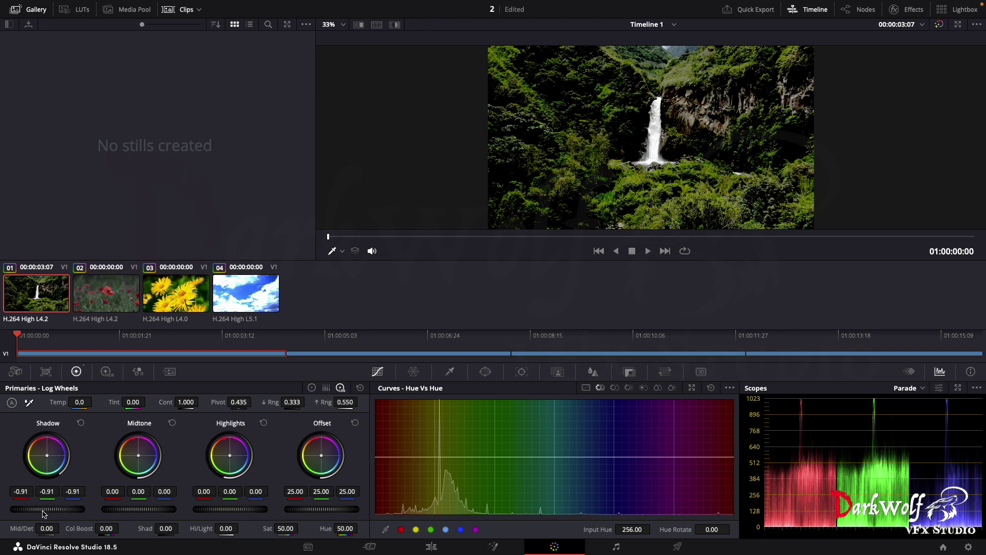
left_click_drag(47, 508, 85, 509)
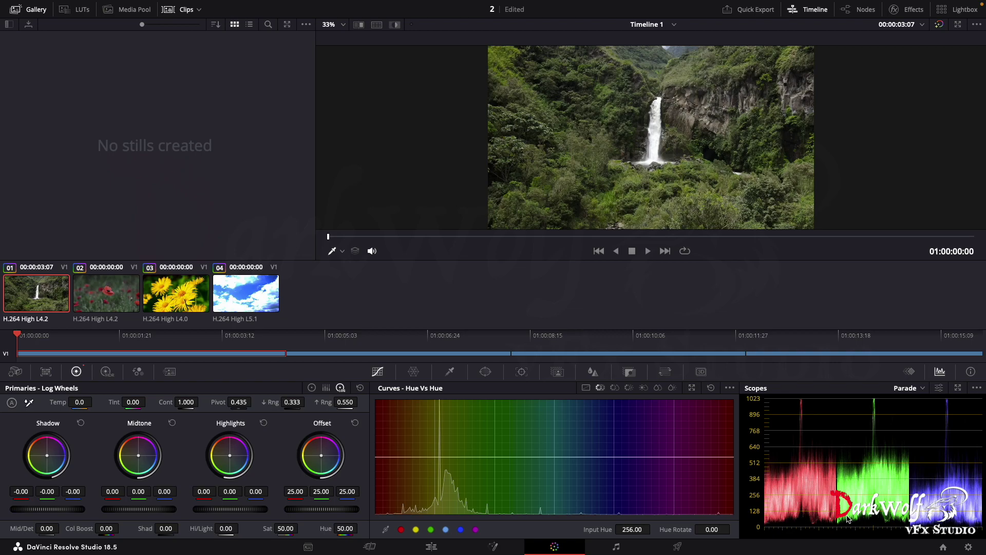
mouse_move(61, 510)
left_mouse_down()
mouse_move(42, 510)
mouse_move(58, 510)
left_mouse_up()
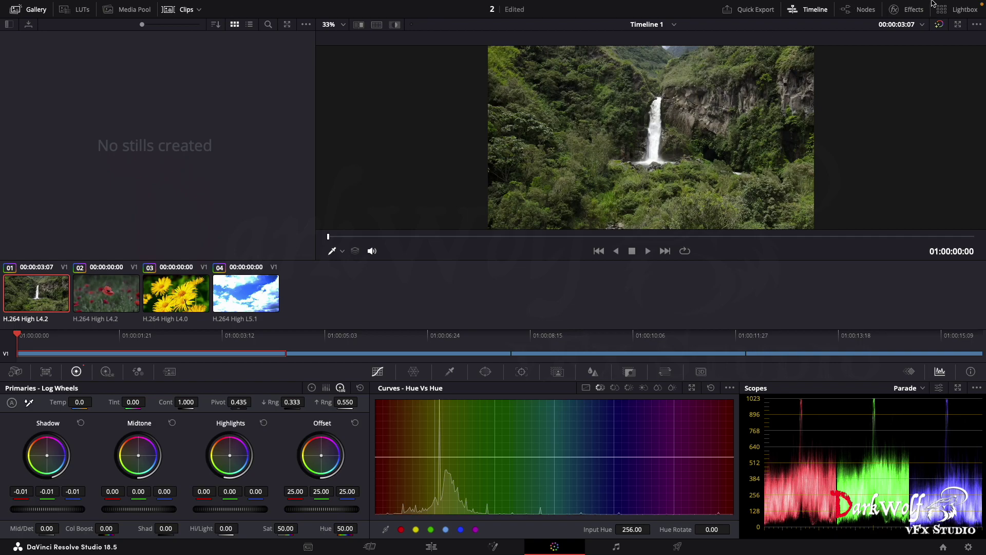
Drag the waterfall clip's Highlights master wheel down to -0.22, leaving shadows at -0.01.
scroll(683, 133, "up", 2)
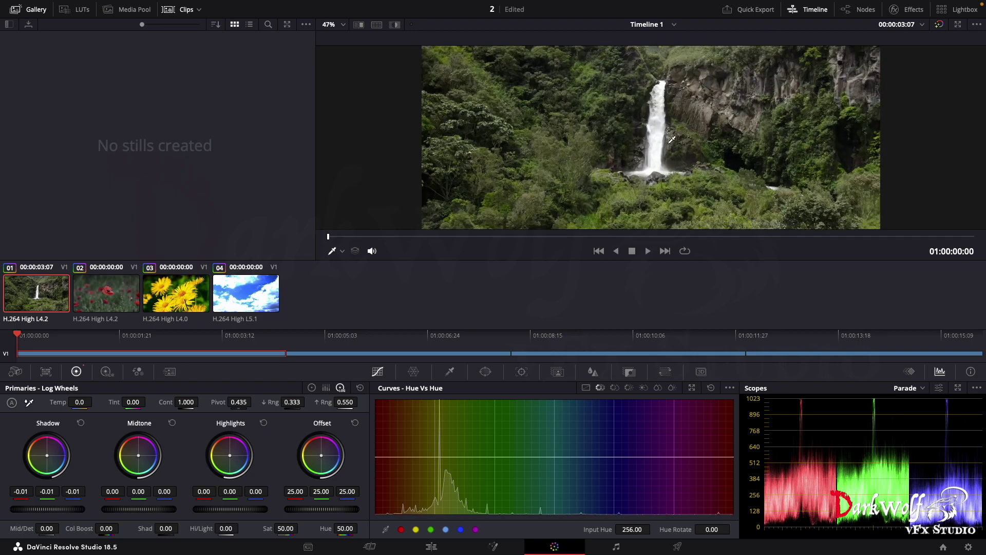
scroll(672, 139, "up", 2)
scroll(672, 140, "up", 4)
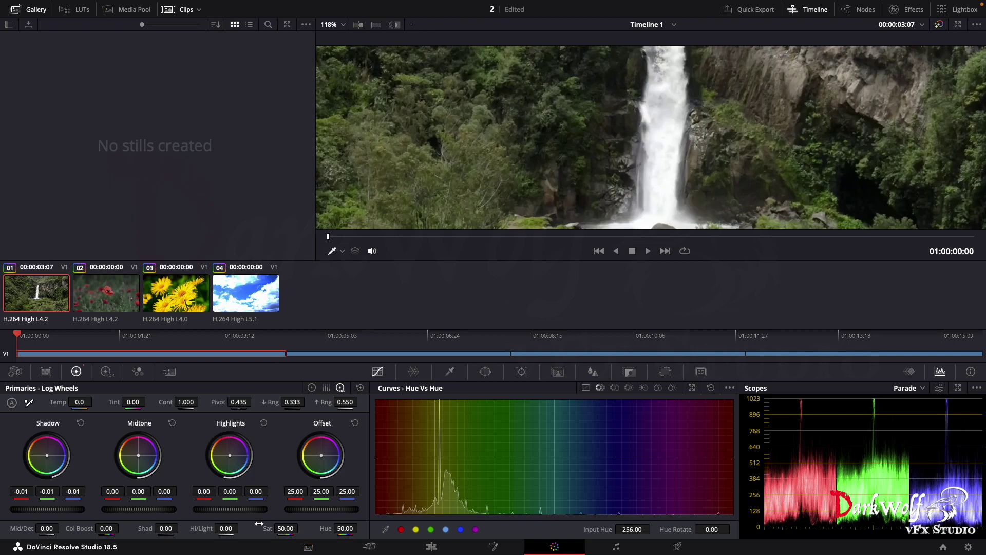
scroll(585, 131, "down", 5)
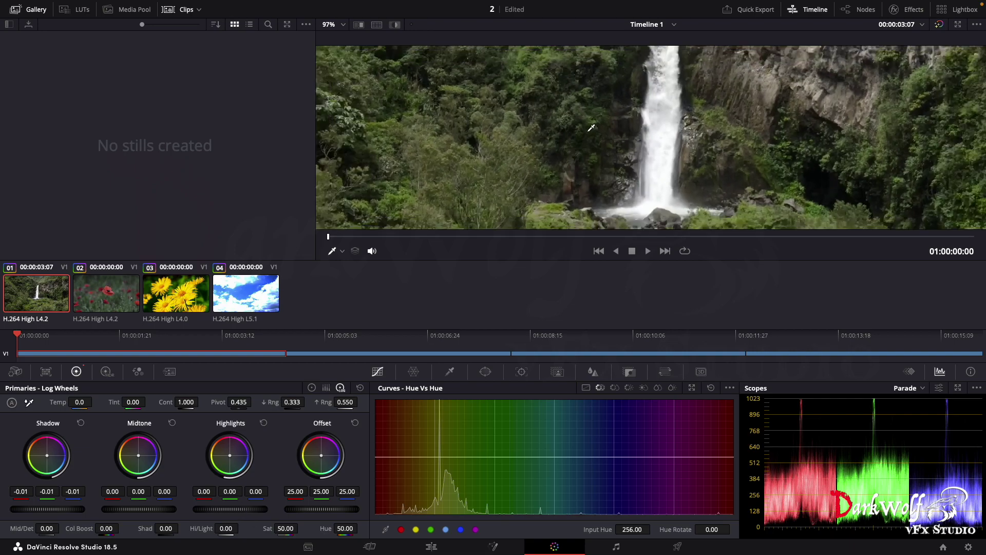
scroll(591, 128, "down", 2)
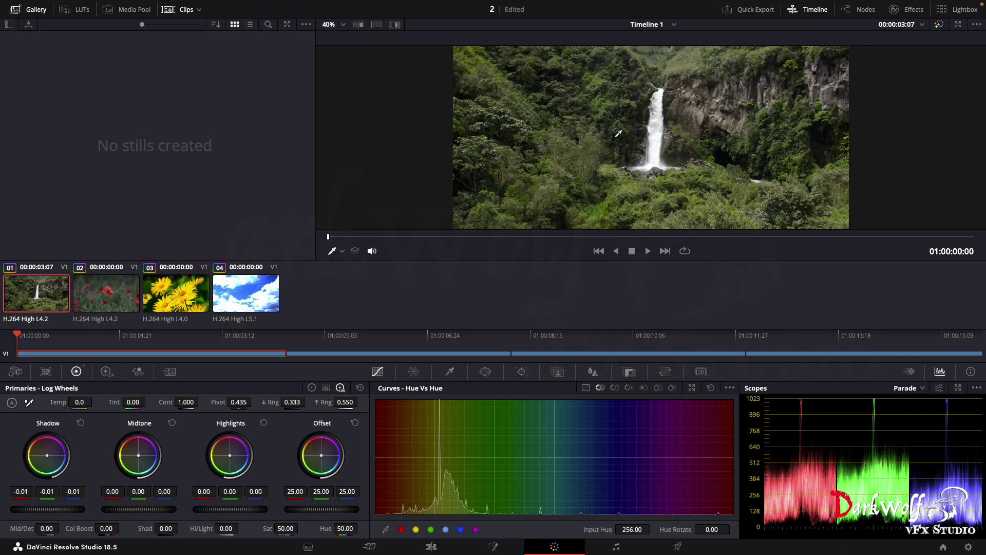
mouse_move(230, 509)
left_mouse_down()
mouse_move(205, 509)
mouse_move(267, 508)
mouse_move(234, 509)
left_mouse_up()
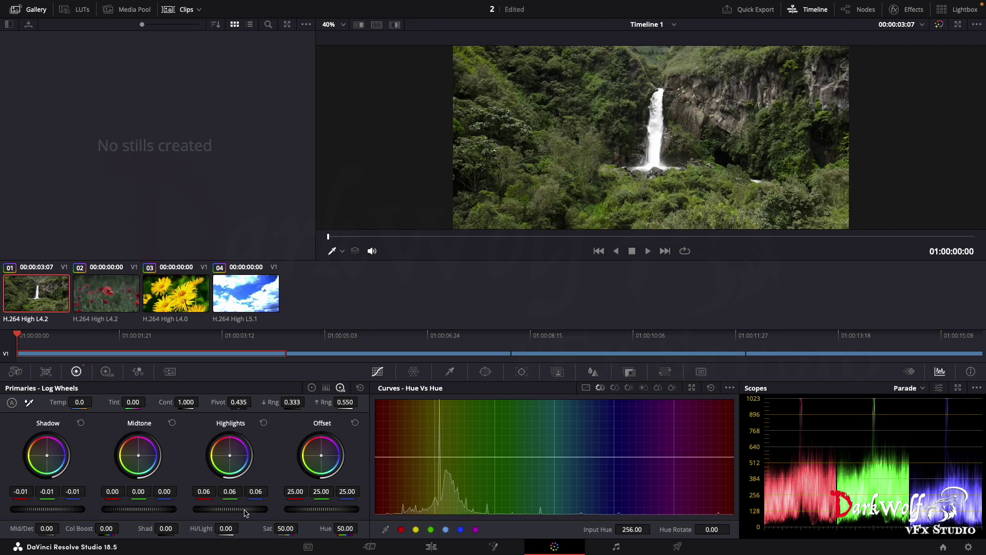
mouse_move(246, 513)
left_mouse_down()
mouse_move(256, 513)
mouse_move(202, 511)
left_mouse_up()
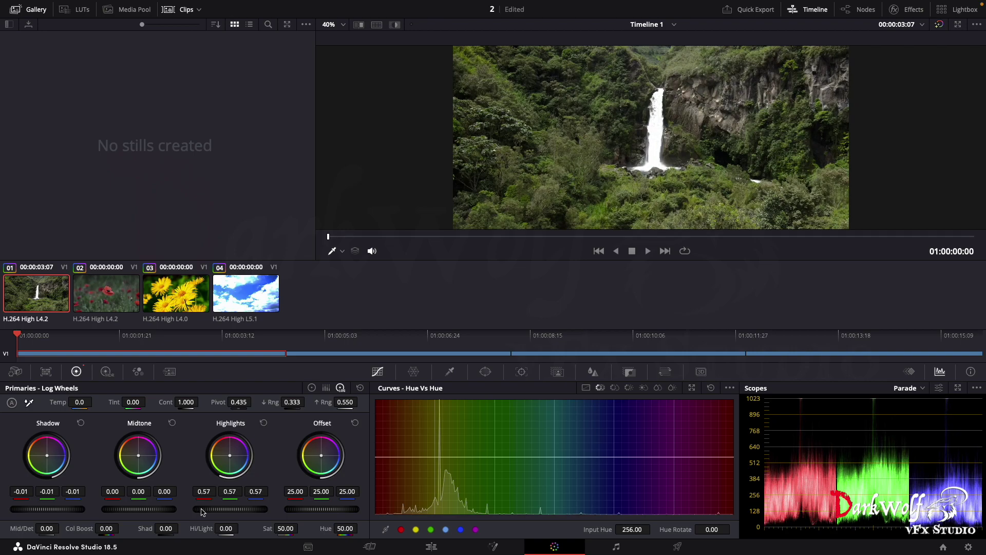
scroll(666, 153, "up", 3)
scroll(666, 153, "up", 3)
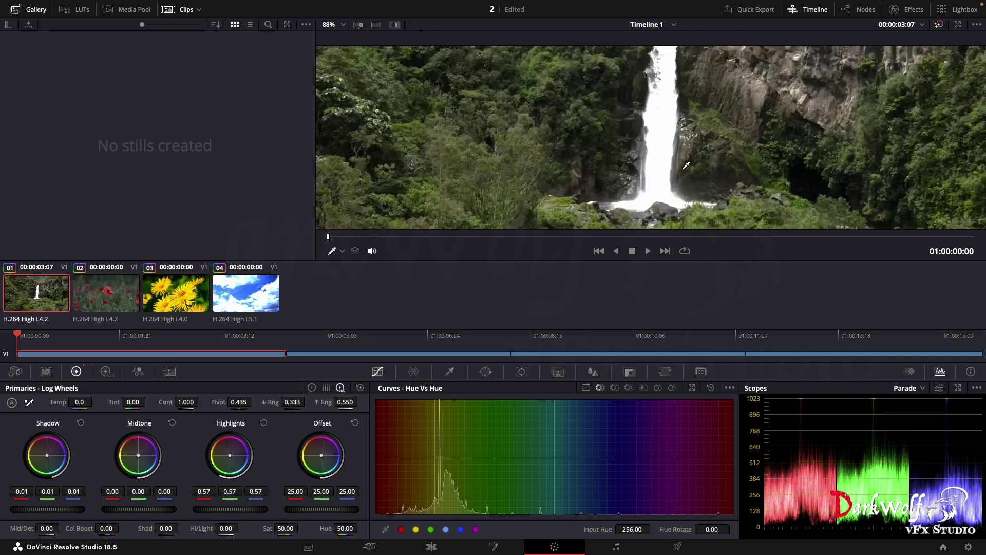
scroll(686, 166, "up", 3)
scroll(686, 165, "down", 2)
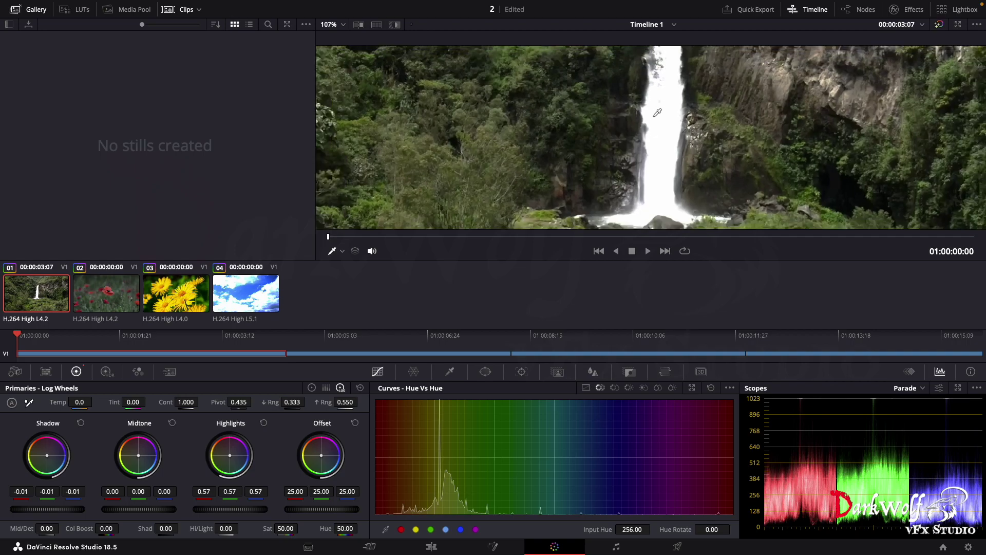
mouse_move(249, 511)
left_mouse_down()
mouse_move(277, 511)
mouse_move(210, 509)
mouse_move(251, 509)
left_mouse_up()
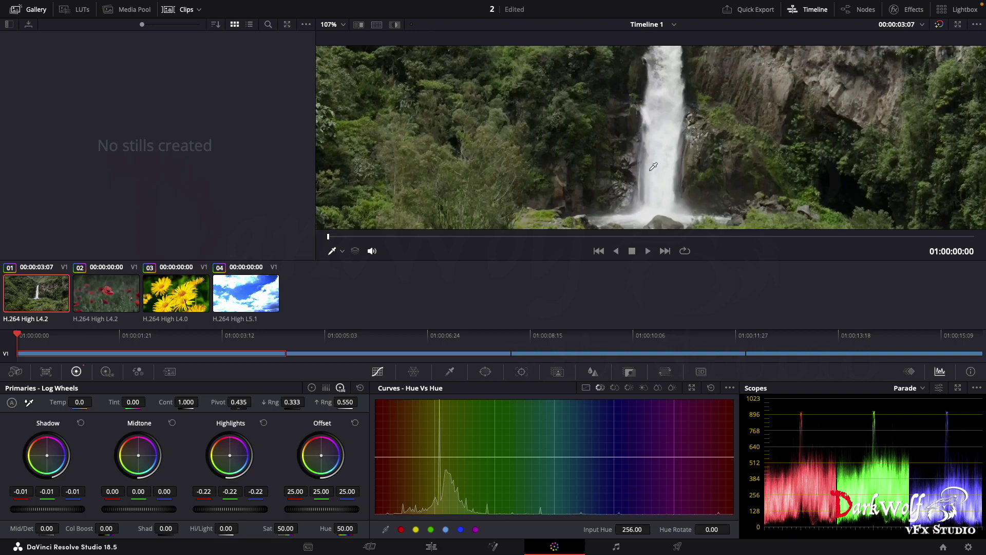
scroll(653, 167, "down", 2)
scroll(653, 166, "down", 2)
scroll(653, 167, "down", 2)
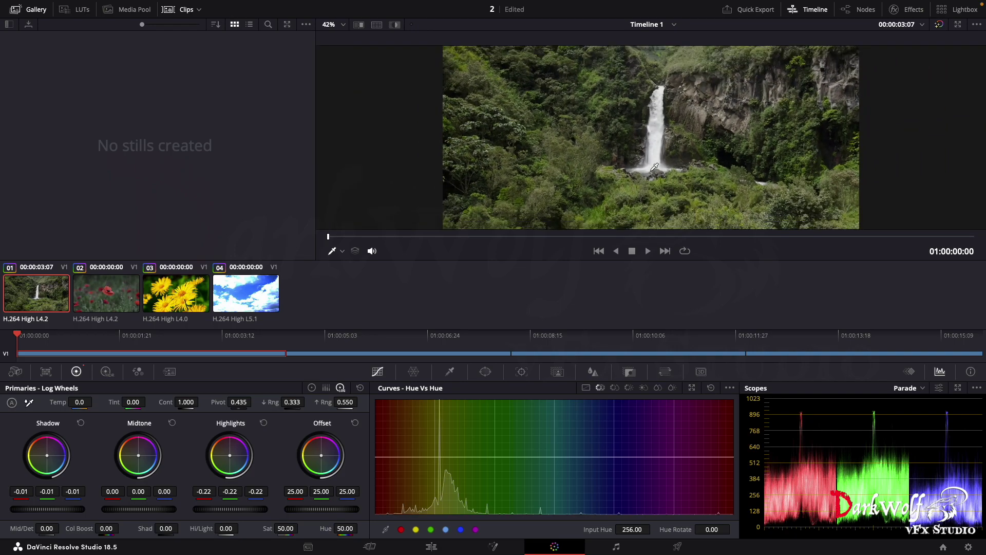
scroll(655, 166, "down", 1)
scroll(655, 167, "down", 1)
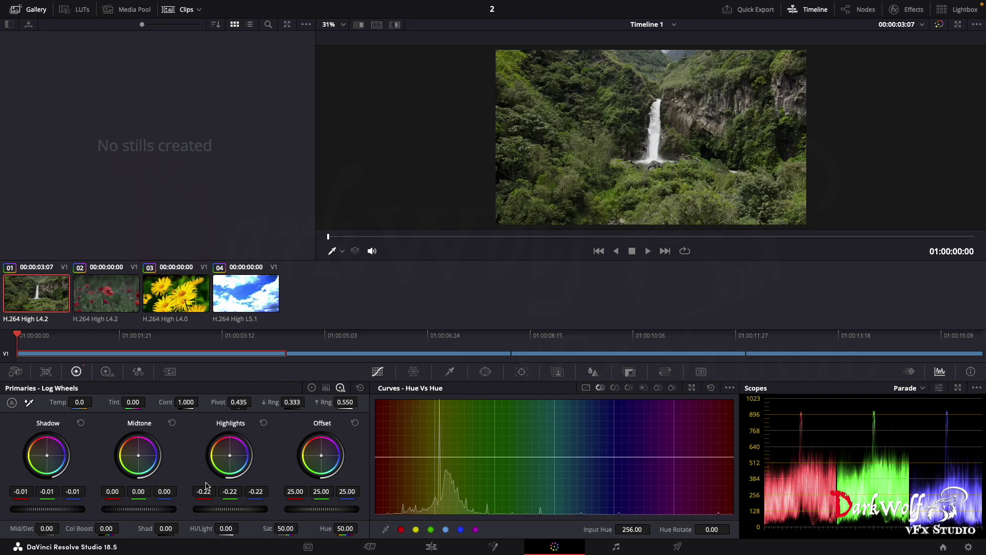
Adjust the Midtone master wheel on the waterfall clip until it settles at -0.11.
mouse_move(147, 511)
left_mouse_down()
mouse_move(174, 511)
mouse_move(123, 511)
mouse_move(170, 511)
left_mouse_up()
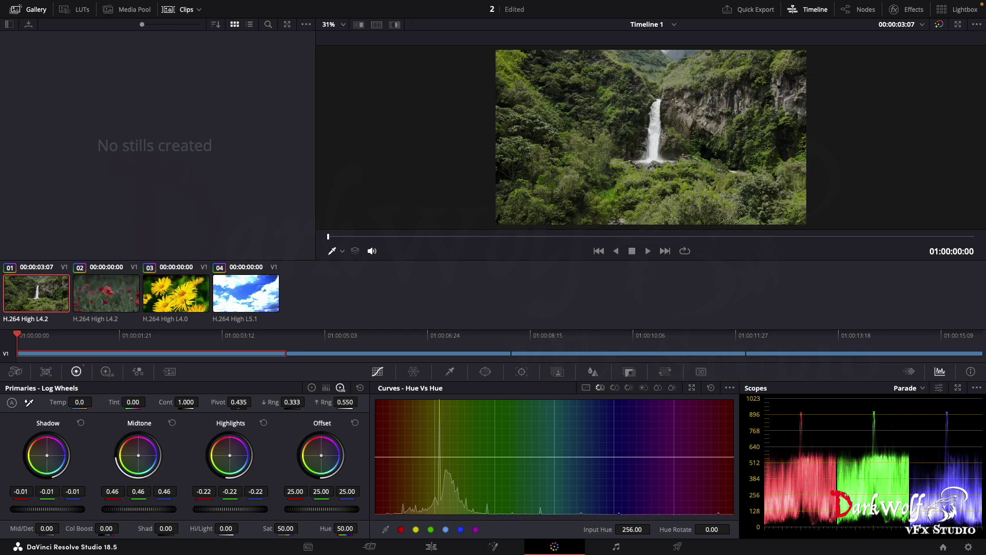
left_click_drag(169, 511, 169, 511)
left_click_drag(174, 509, 161, 511)
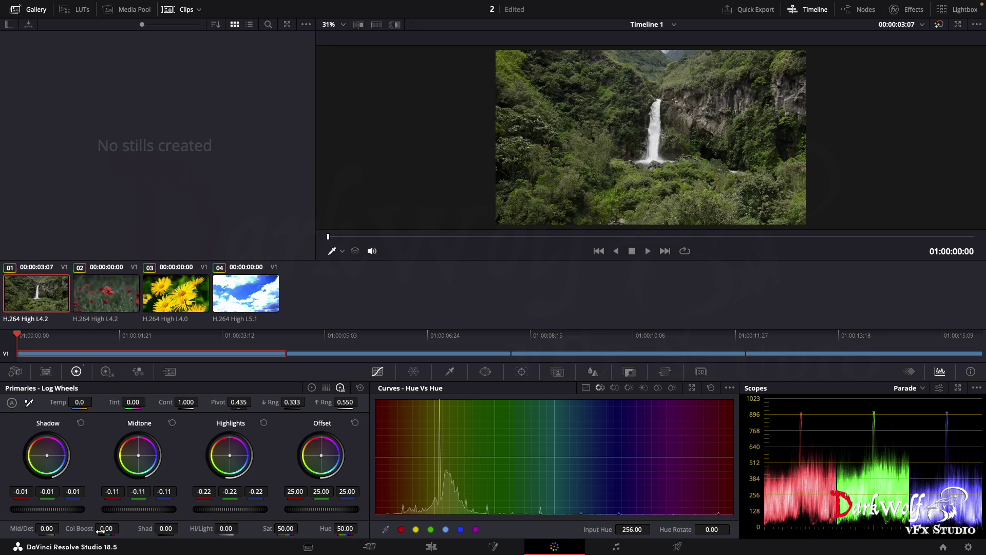
Set the waterfall clip's Col Boost to 33 and Sat to 64.20.
left_click_drag(105, 528, 122, 527)
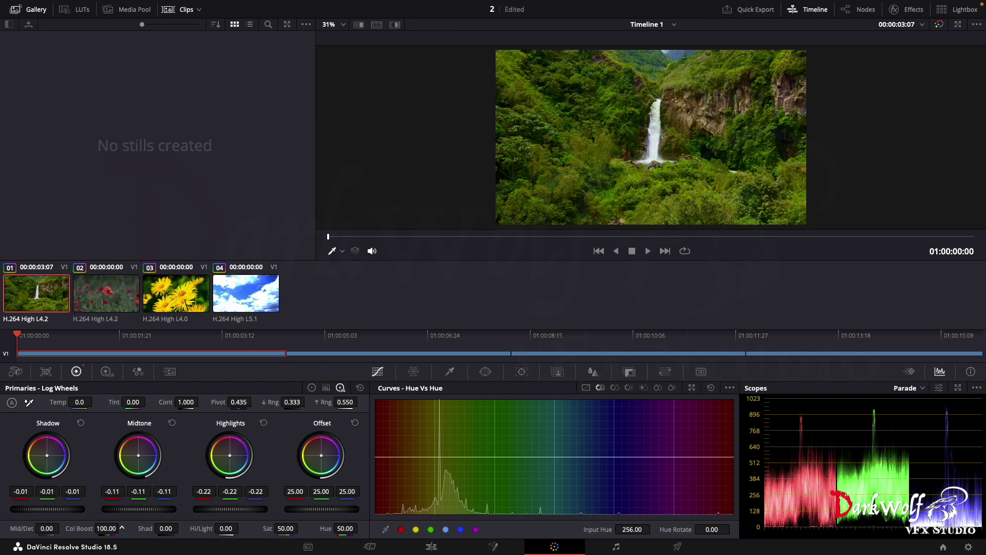
left_click_drag(122, 528, 122, 528)
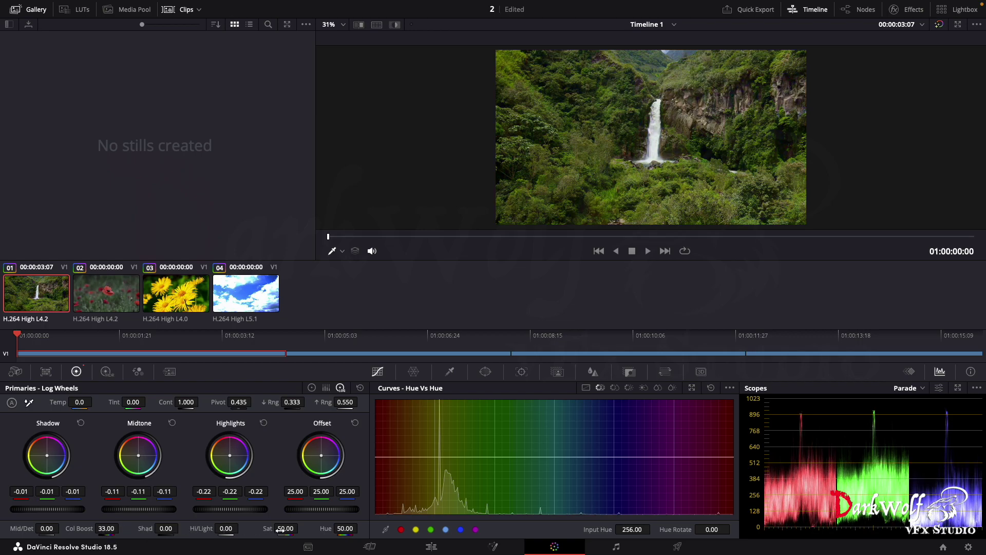
mouse_move(280, 530)
left_mouse_down()
mouse_move(301, 527)
mouse_move(246, 528)
left_mouse_up()
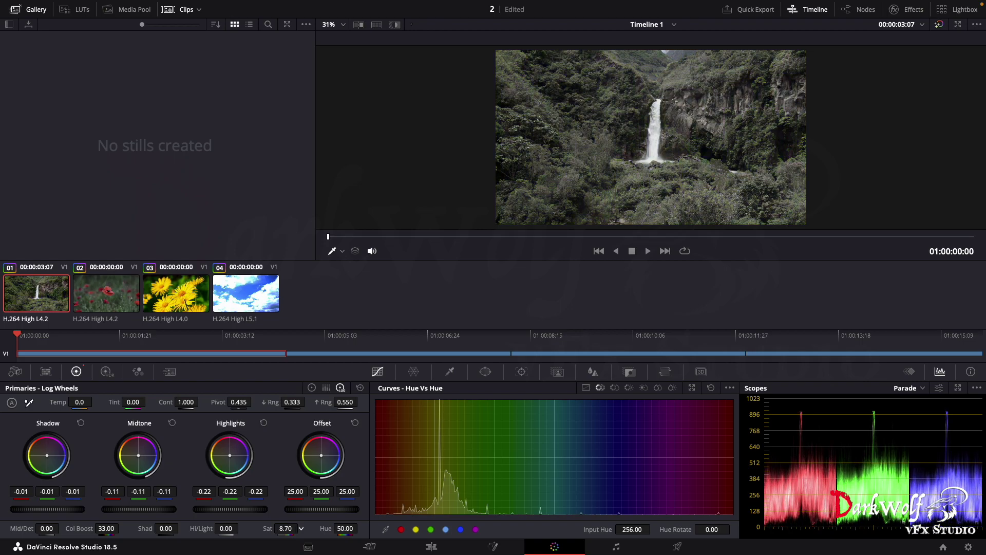
left_click_drag(286, 527, 300, 528)
Lower the waterfall clip's Contrast to 0.652 for a softer, flatter look.
scroll(301, 527, "up", 5)
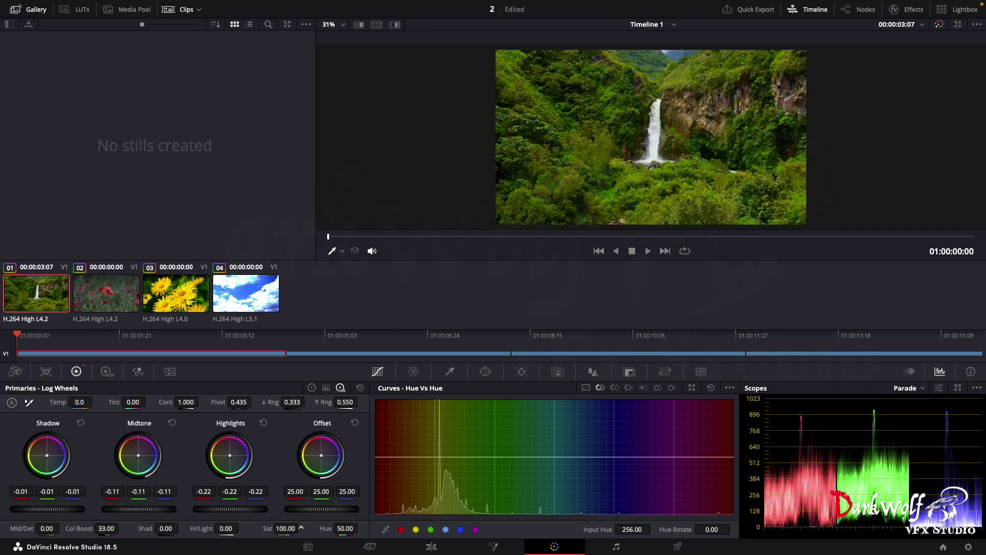
scroll(301, 527, "down", 5)
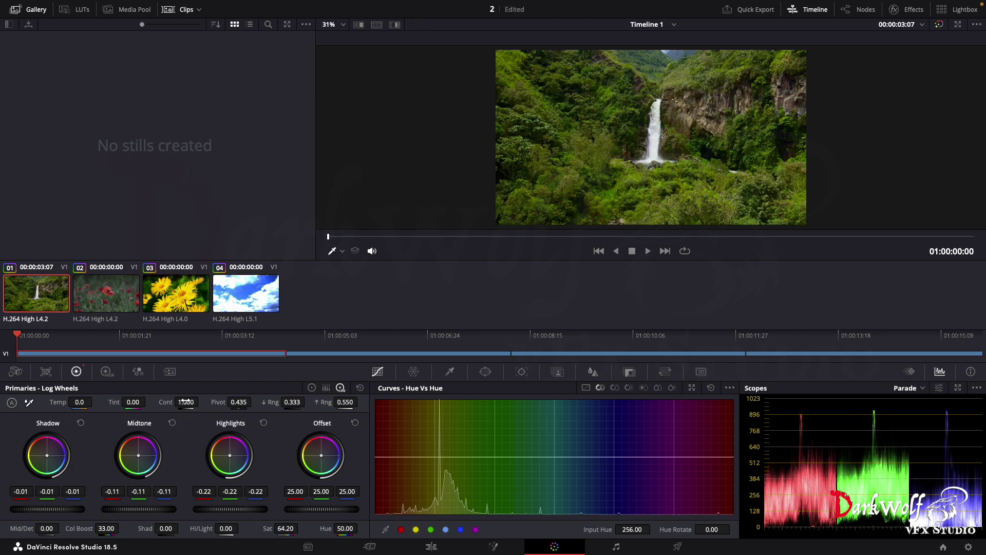
left_click_drag(186, 403, 204, 400)
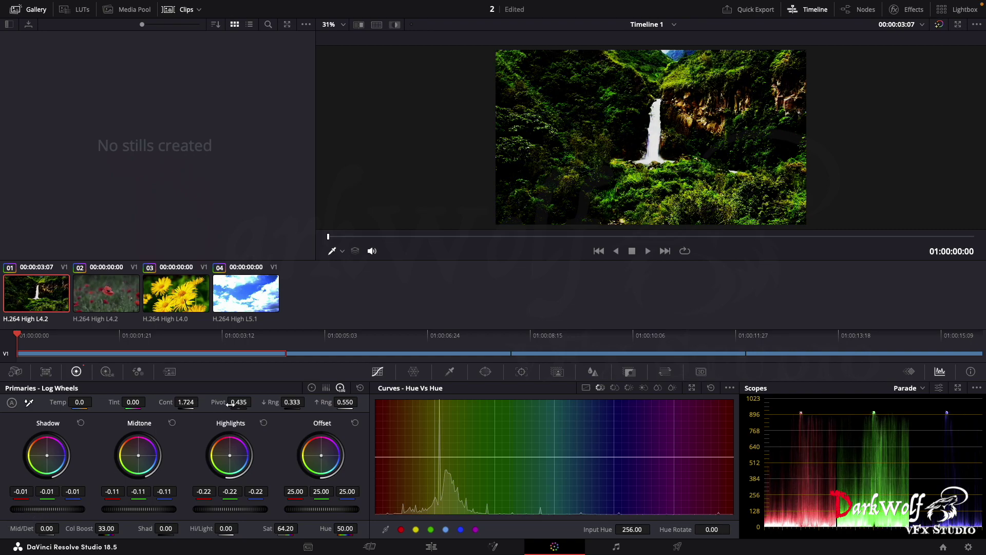
left_click_drag(186, 402, 201, 402)
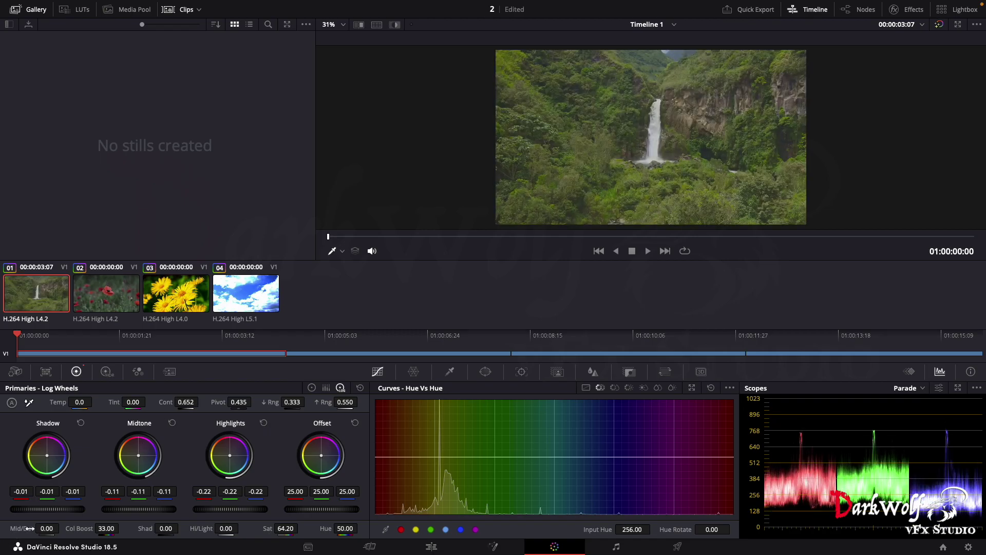
Reset the waterfall's primaries, then set Col Boost to 11.00 and Shad to 50.50.
left_click(360, 388)
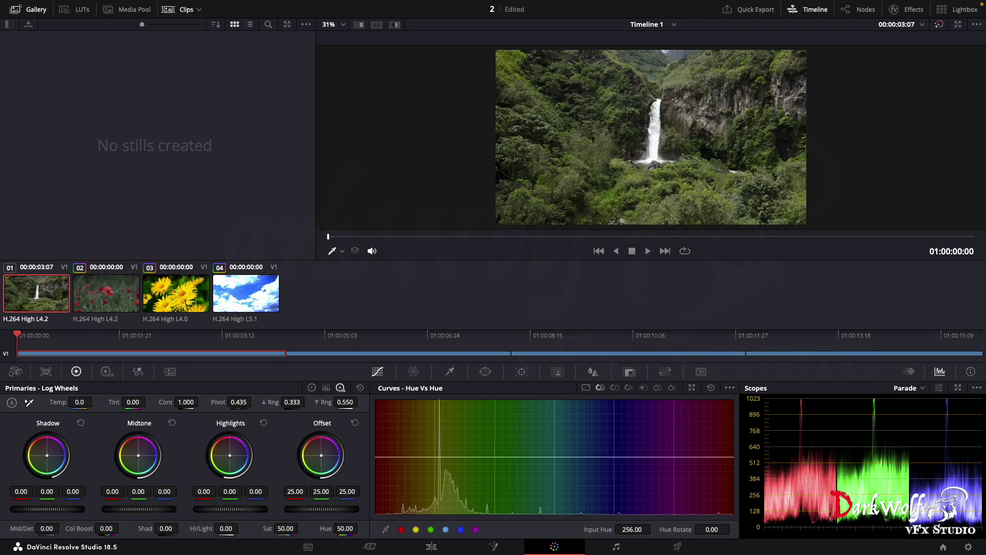
left_click_drag(89, 530, 97, 532)
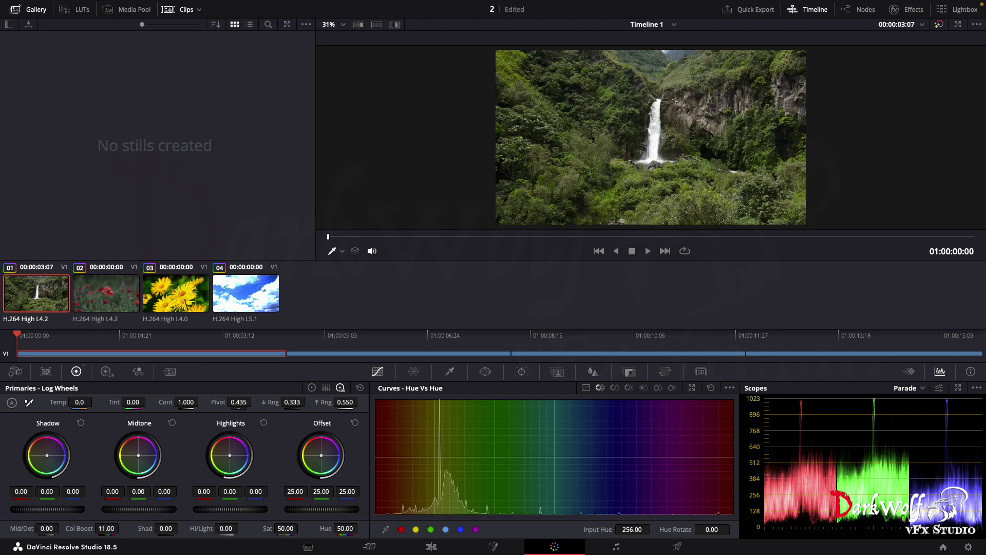
left_click_drag(154, 529, 184, 528)
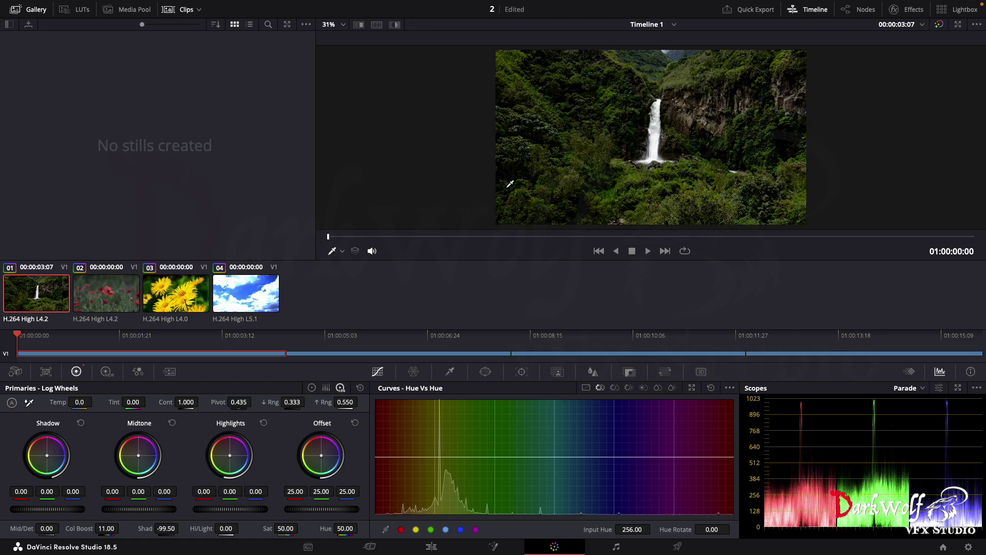
mouse_move(171, 528)
left_mouse_down()
mouse_move(181, 528)
mouse_move(170, 528)
left_mouse_up()
type("50.5")
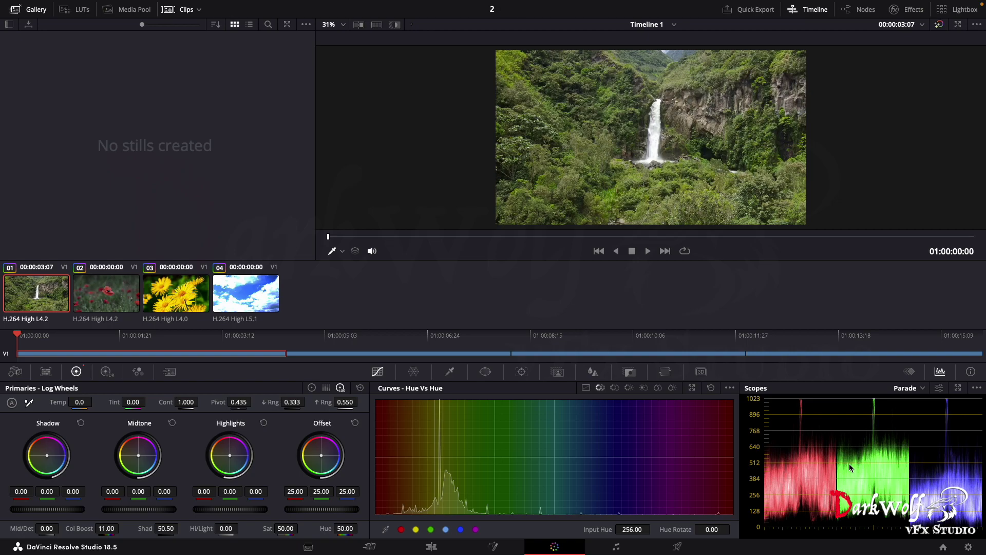
Load poppy clip 02 and set Col Boost to 4.50 and Sat to 50.10.
left_click(122, 307)
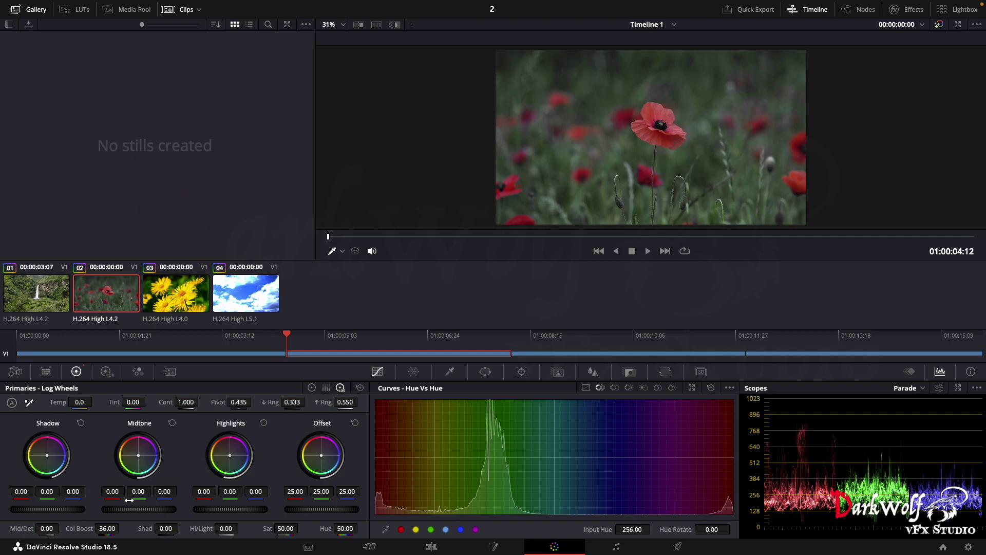
left_click_drag(106, 529, 121, 528)
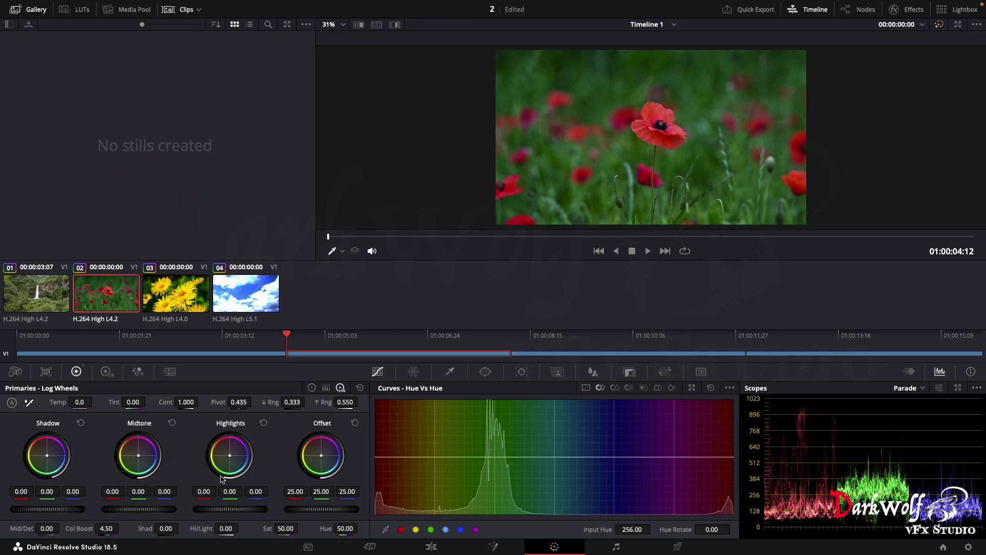
left_click_drag(293, 530, 293, 530)
Load yellow flowers clip 03 and set Col Boost -16.00, Sat 44.30, Shadow wheel -0.32.
left_click(180, 310)
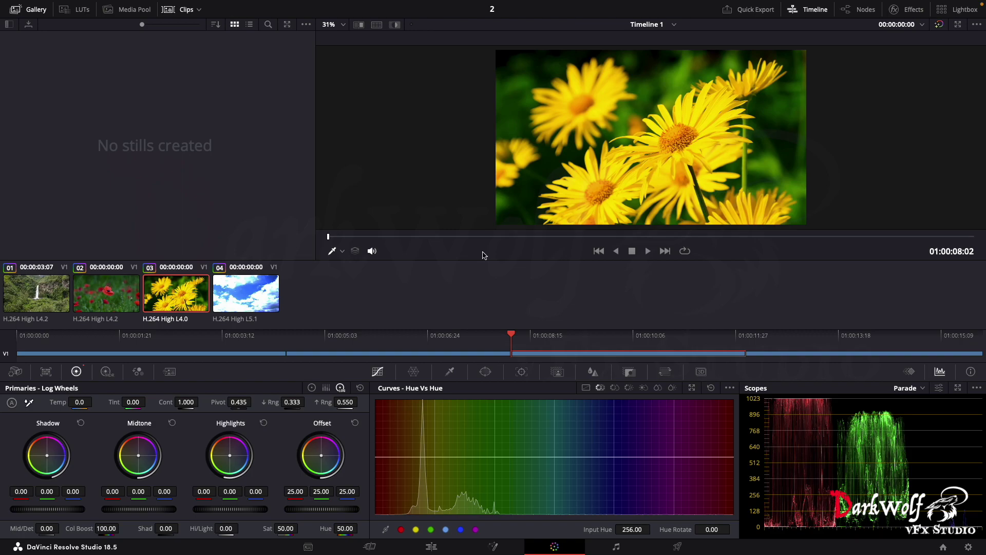
left_click_drag(107, 529, 121, 528)
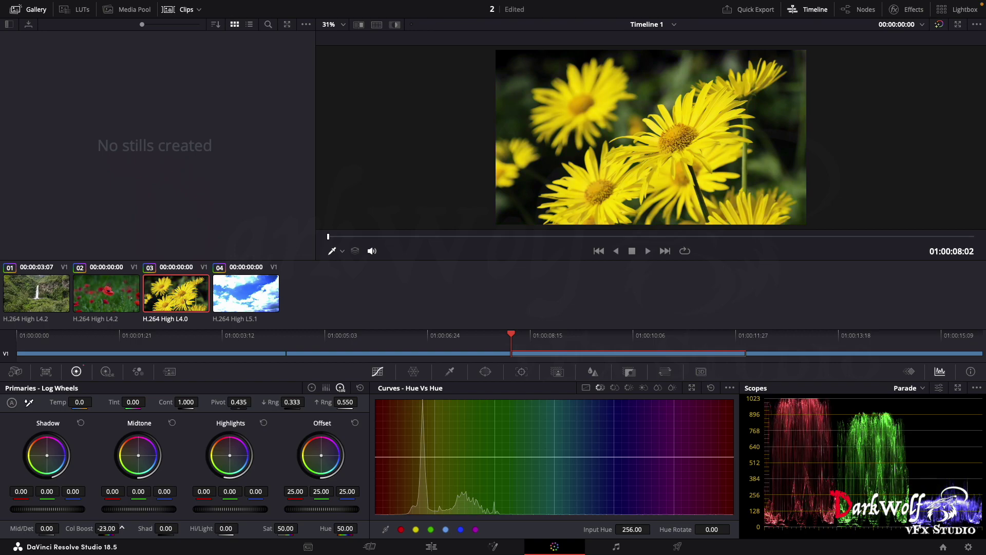
left_click_drag(122, 527, 124, 536)
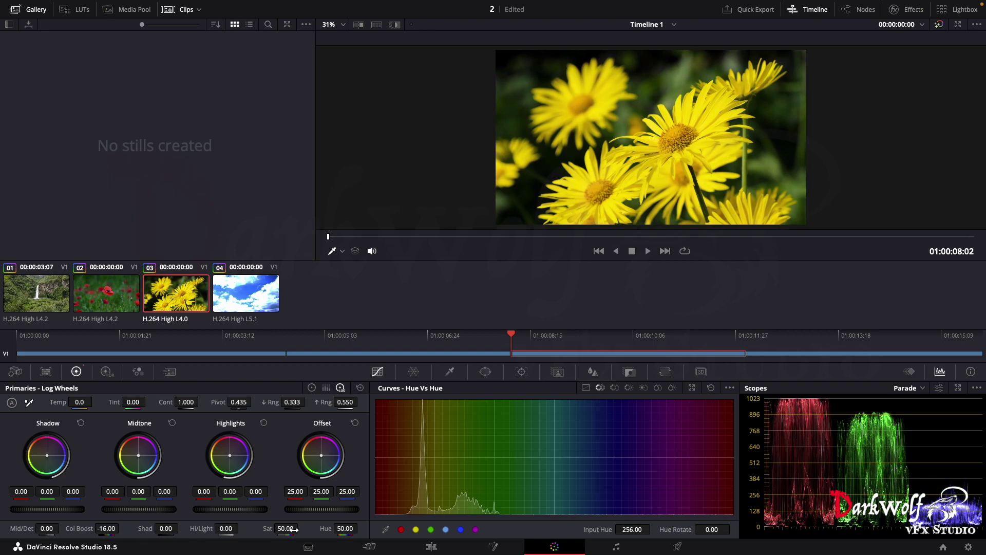
left_click_drag(290, 529, 301, 528)
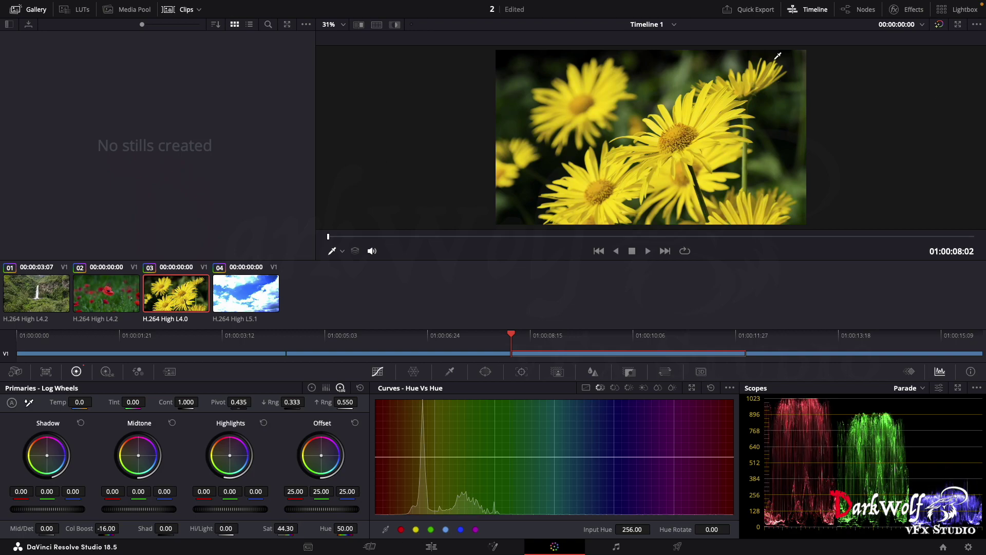
mouse_move(42, 515)
left_mouse_down()
mouse_move(26, 508)
mouse_move(67, 509)
mouse_move(25, 509)
left_mouse_up()
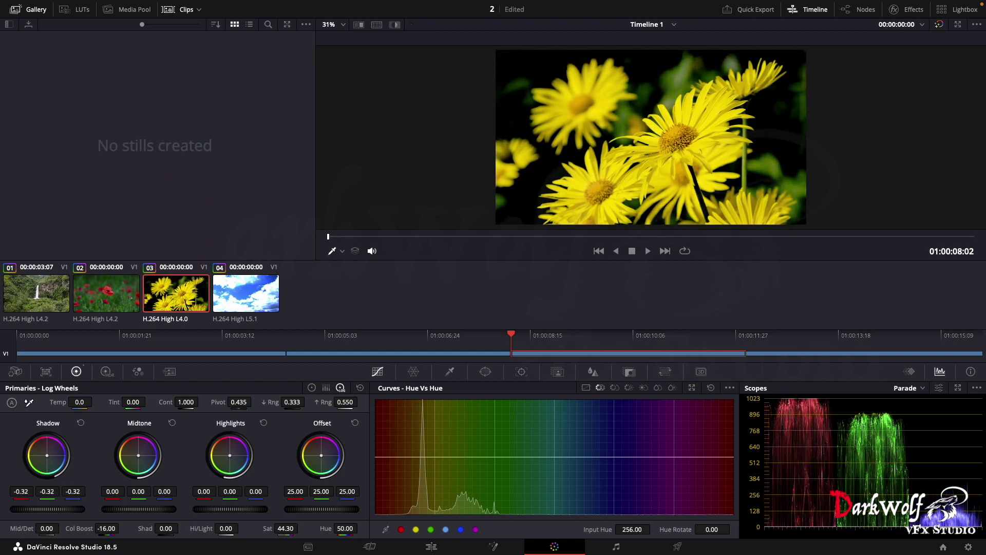
Load the sky clip and set Shadow 0.26, Midtone -0.33 and Highlights -0.51.
left_click(252, 292)
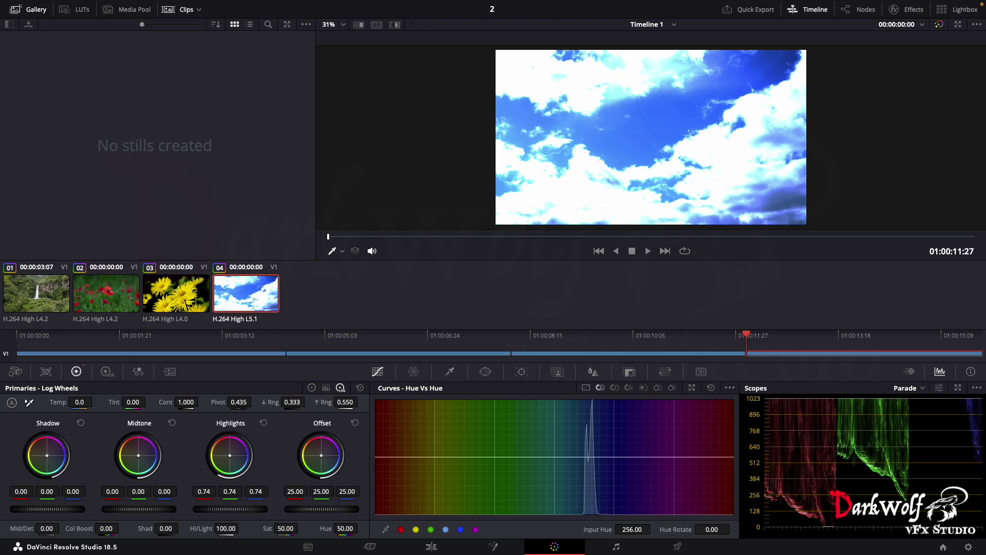
mouse_move(230, 509)
left_mouse_down()
mouse_move(185, 508)
mouse_move(232, 509)
mouse_move(222, 509)
left_mouse_up()
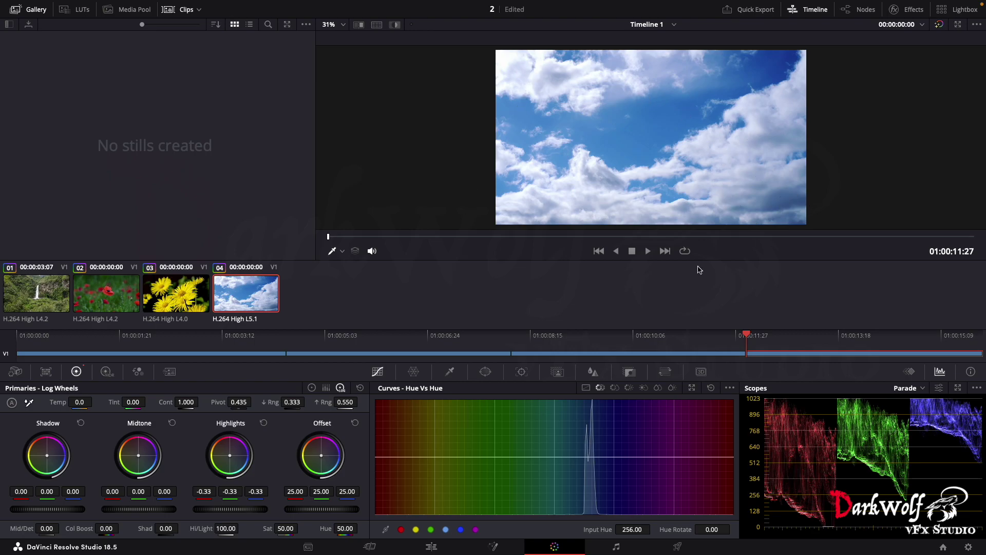
mouse_move(47, 509)
left_mouse_down()
mouse_move(31, 508)
mouse_move(67, 509)
mouse_move(45, 508)
left_mouse_up()
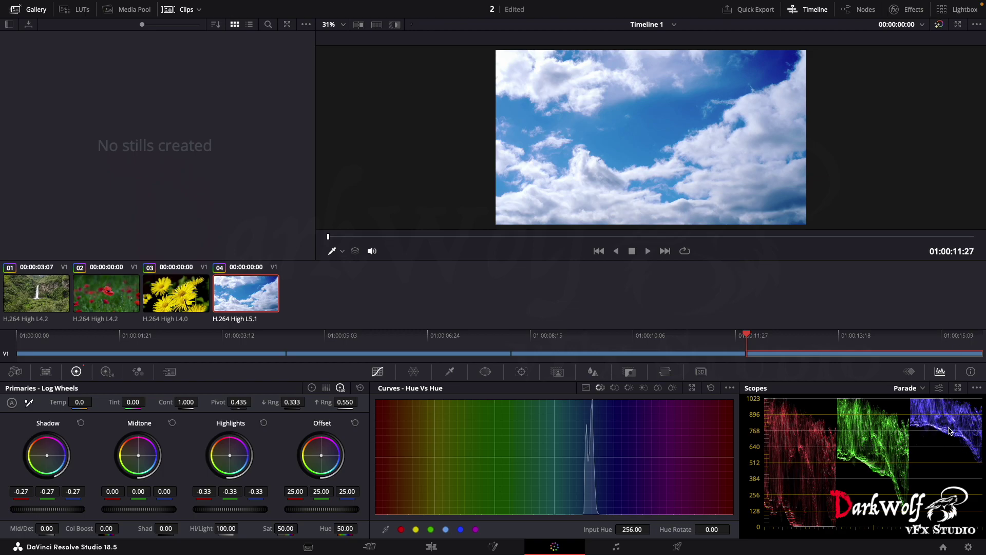
left_click_drag(139, 508, 118, 508)
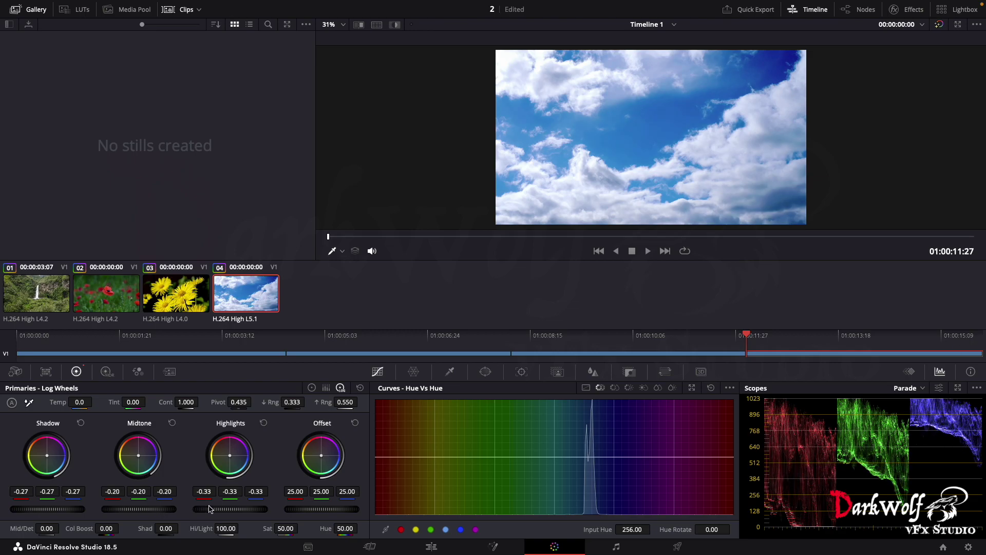
mouse_move(230, 508)
left_mouse_down()
mouse_move(195, 508)
mouse_move(262, 508)
mouse_move(249, 509)
left_mouse_up()
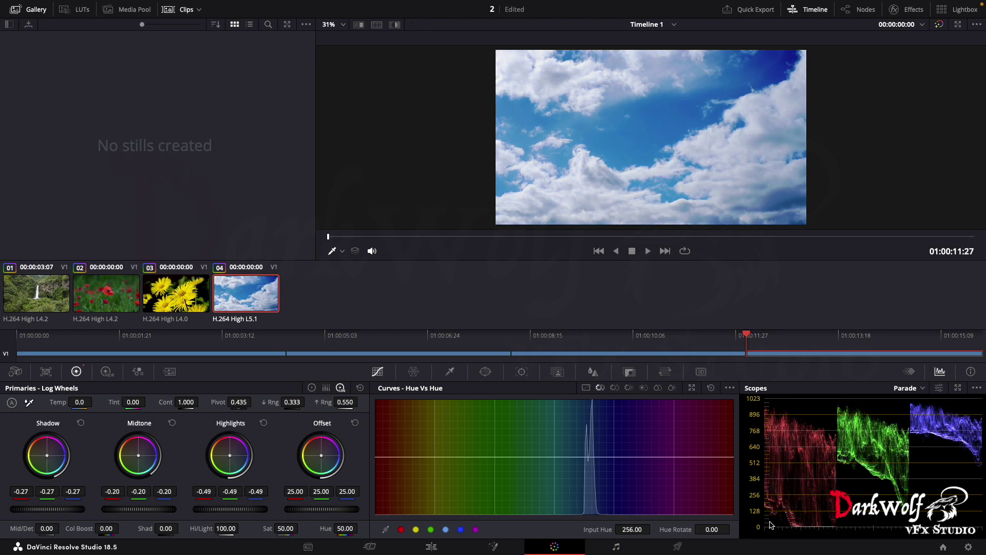
left_click_drag(21, 512, 64, 512)
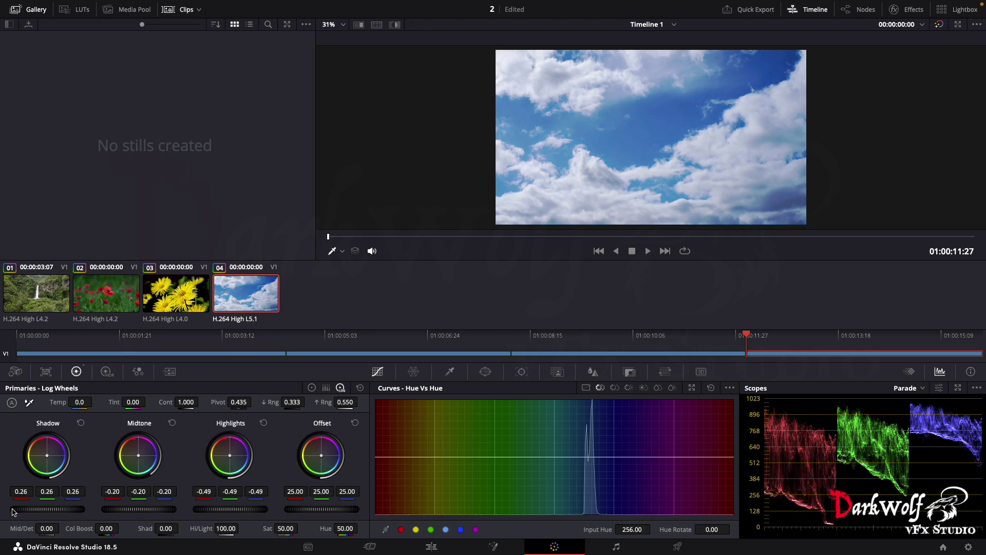
mouse_move(148, 511)
left_mouse_down()
mouse_move(115, 509)
mouse_move(133, 511)
left_mouse_up()
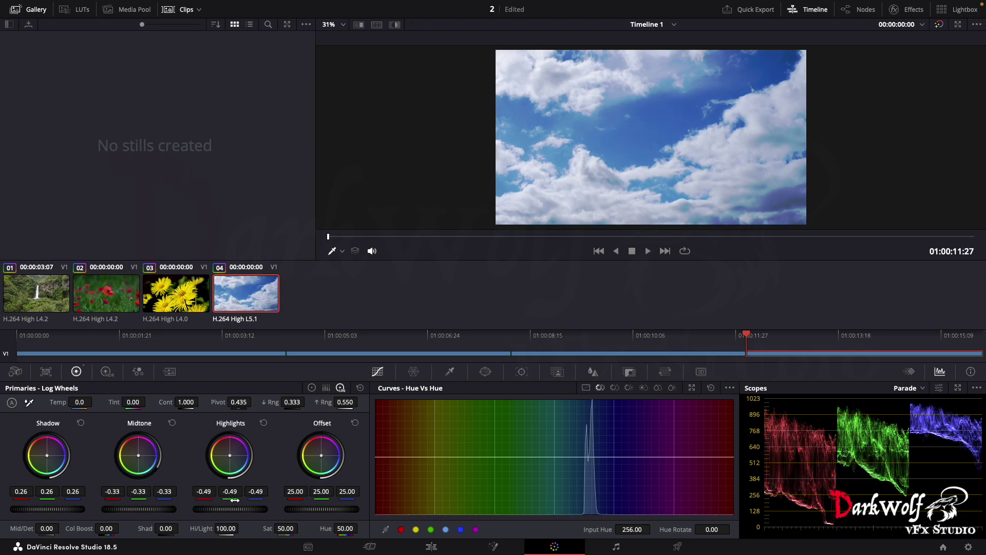
mouse_move(234, 511)
left_mouse_down()
mouse_move(246, 512)
mouse_move(230, 509)
left_mouse_up()
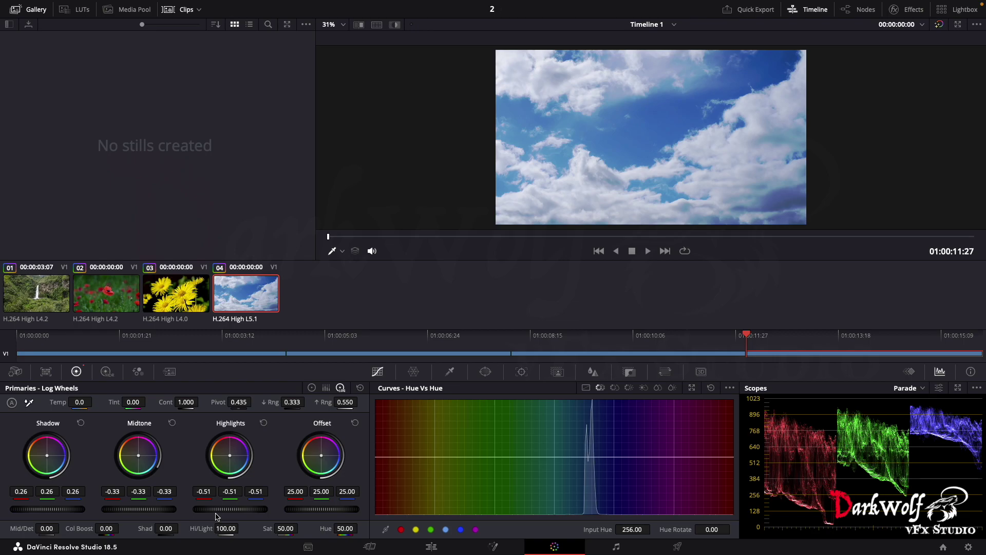
Select waterfall clip 01, then briefly preview a rainy cabin video in QuickTime.
left_click(19, 304)
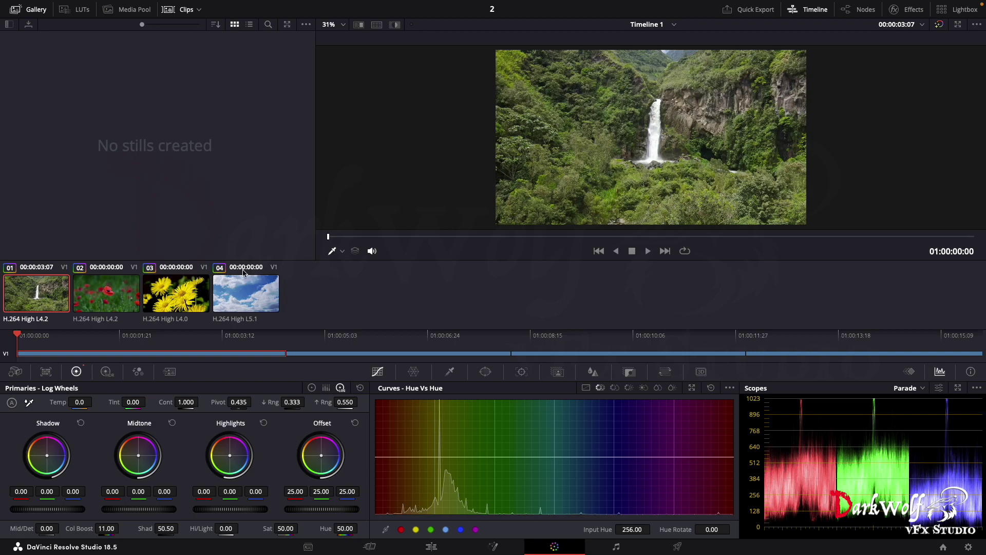
key("space")
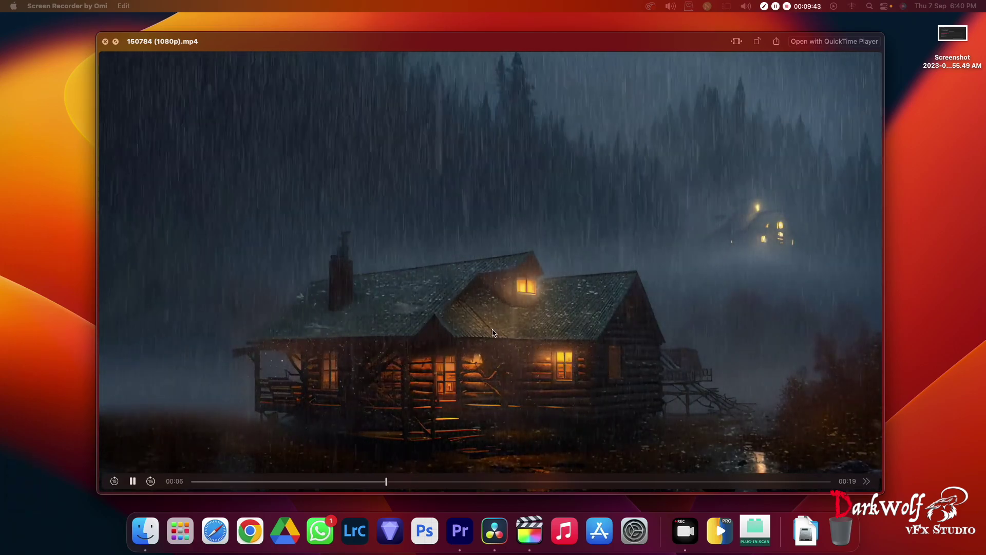
key("space")
Check the Premiere Pro desktop in Mission Control and come back to DaVinci Resolve.
key("ctrl+Up")
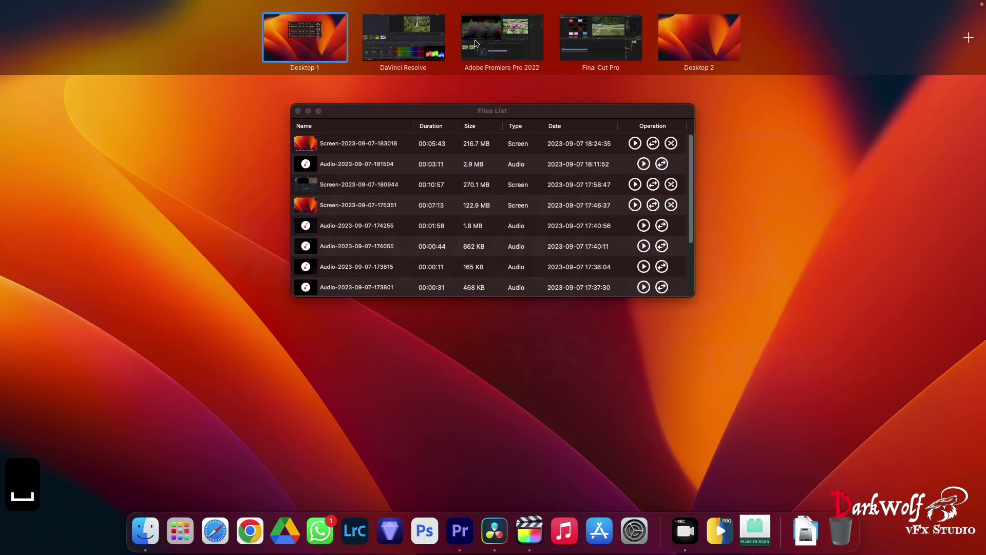
left_click(472, 47)
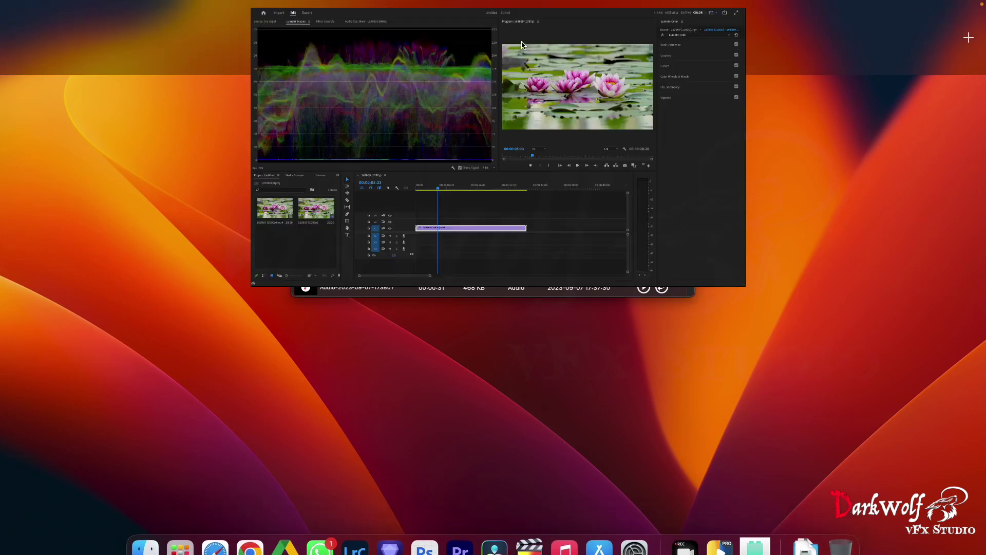
key("ctrl+Up")
left_click(594, 37)
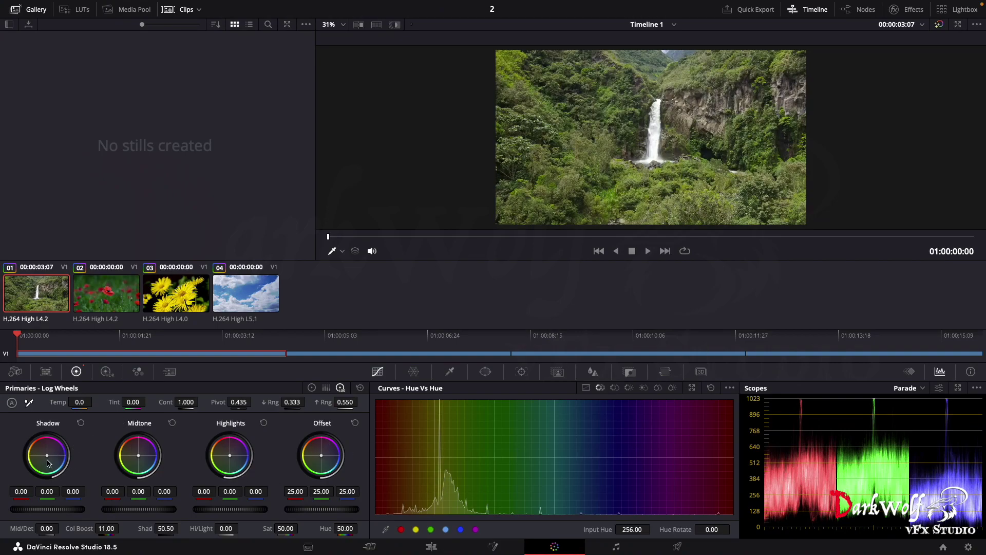
Warm the shadows, shift the midtone balance slightly, and reset the Highlights wheel to neutral.
mouse_move(48, 457)
left_mouse_down()
mouse_move(39, 452)
mouse_move(51, 446)
left_mouse_up()
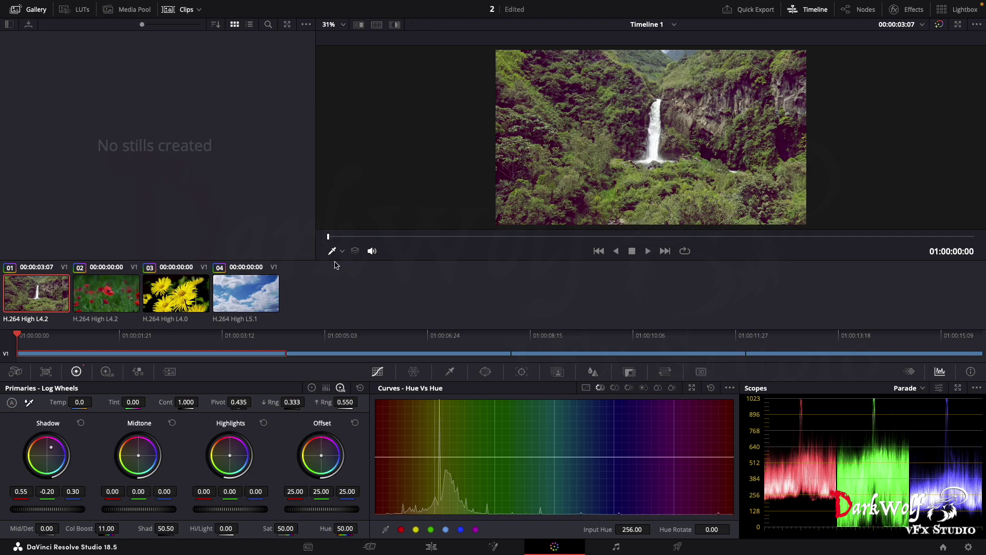
left_click_drag(51, 447, 39, 455)
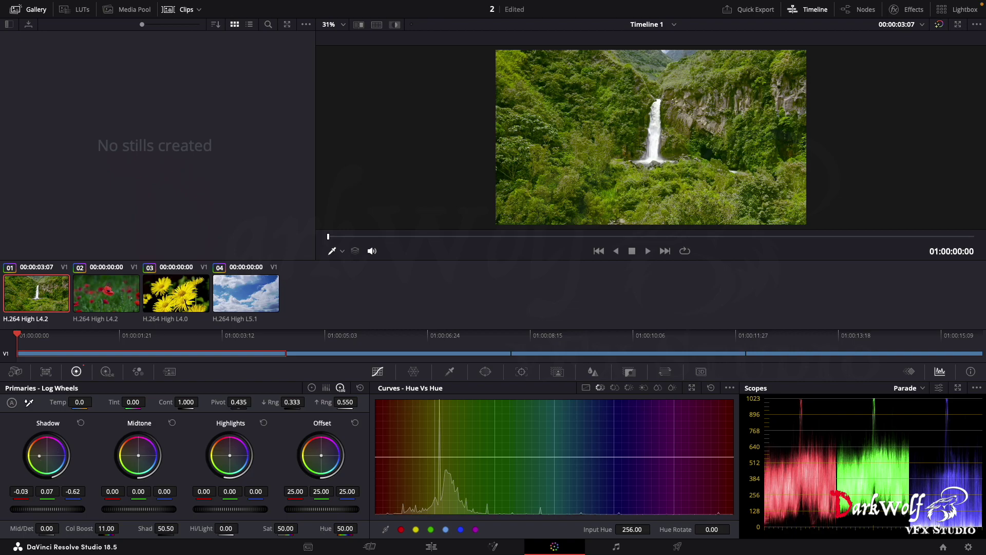
left_click_drag(144, 458, 144, 437)
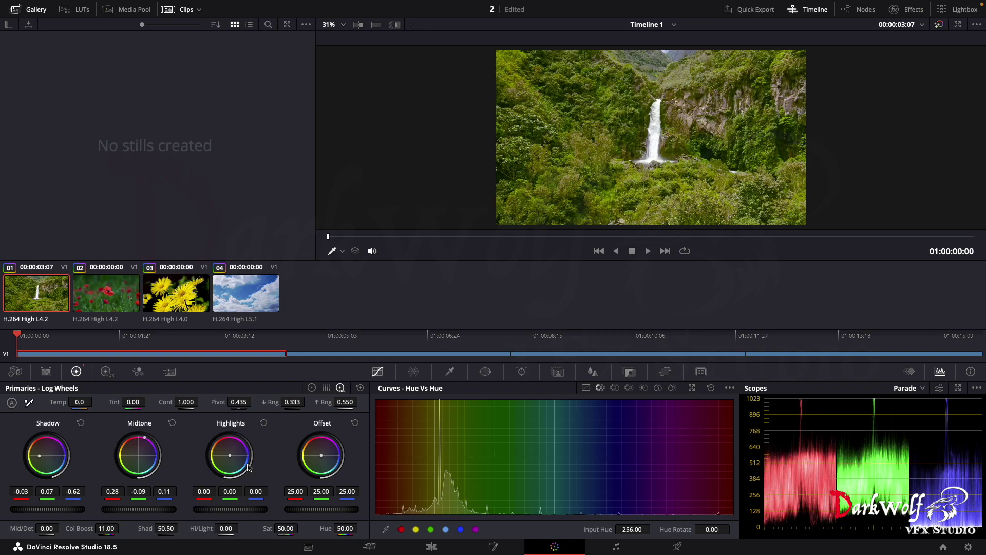
left_click_drag(233, 460, 227, 450)
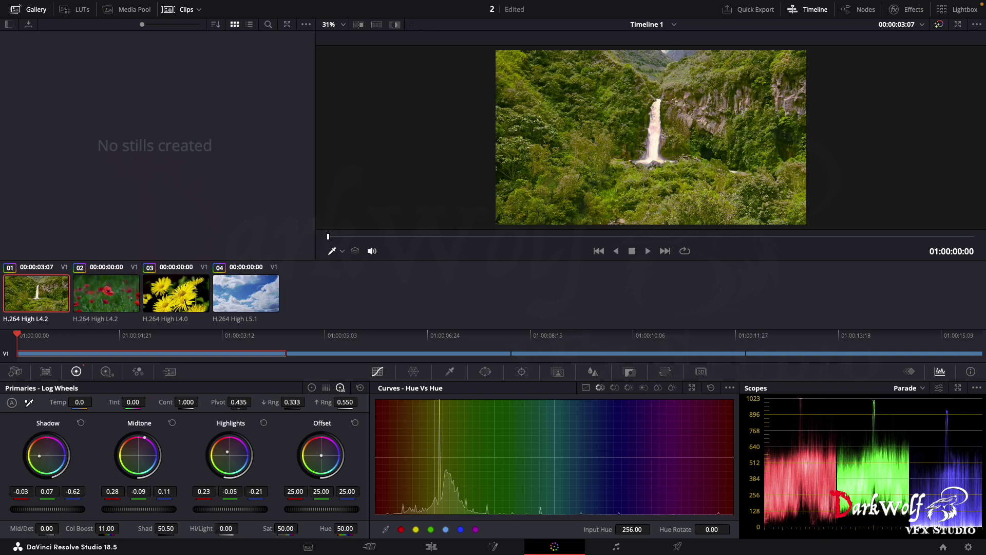
left_click(263, 422)
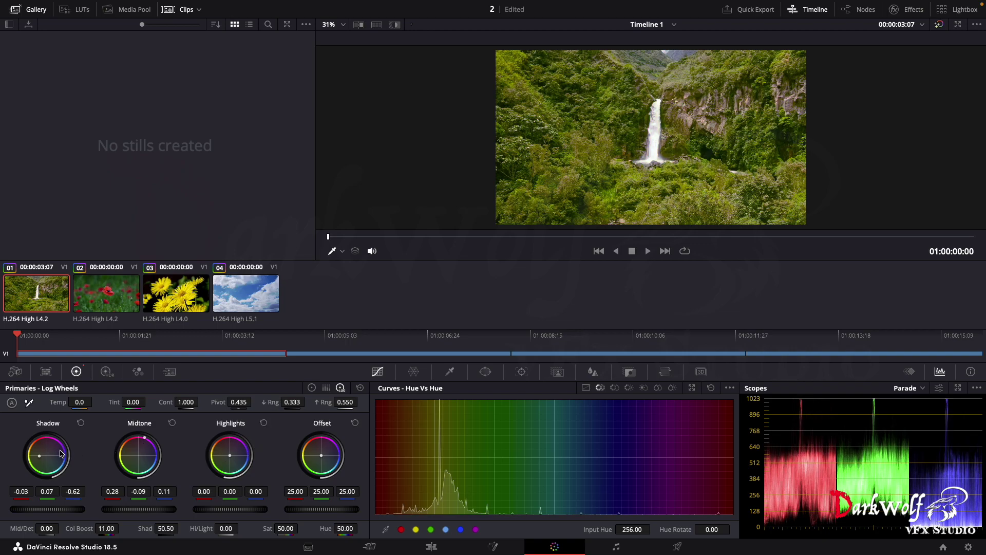
left_click_drag(41, 461, 51, 445)
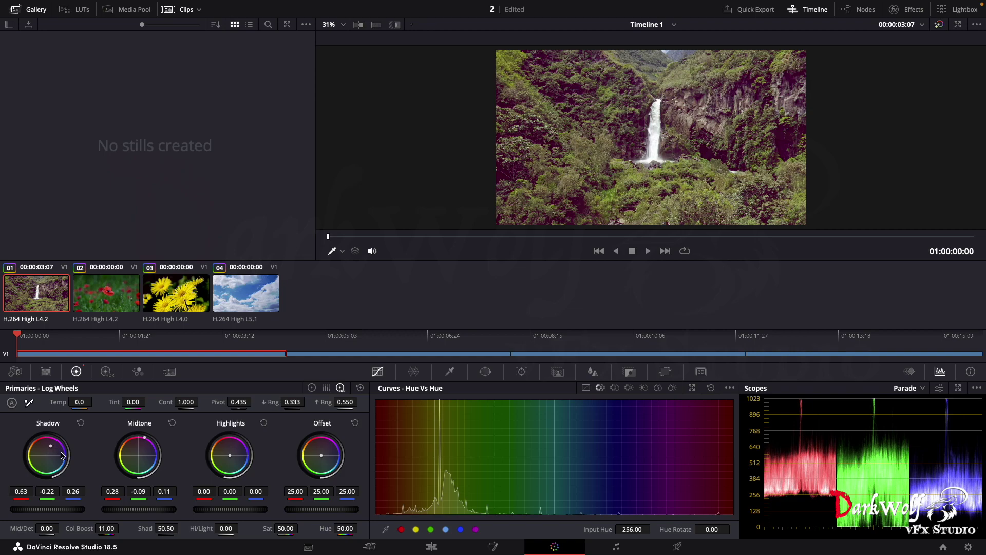
Set Offset to 26.79/22.69/42.28, shadows to 0.52/-0.09/-0.67, then bypass the grade to compare.
mouse_move(323, 455)
left_mouse_down()
mouse_move(323, 447)
mouse_move(310, 456)
left_mouse_up()
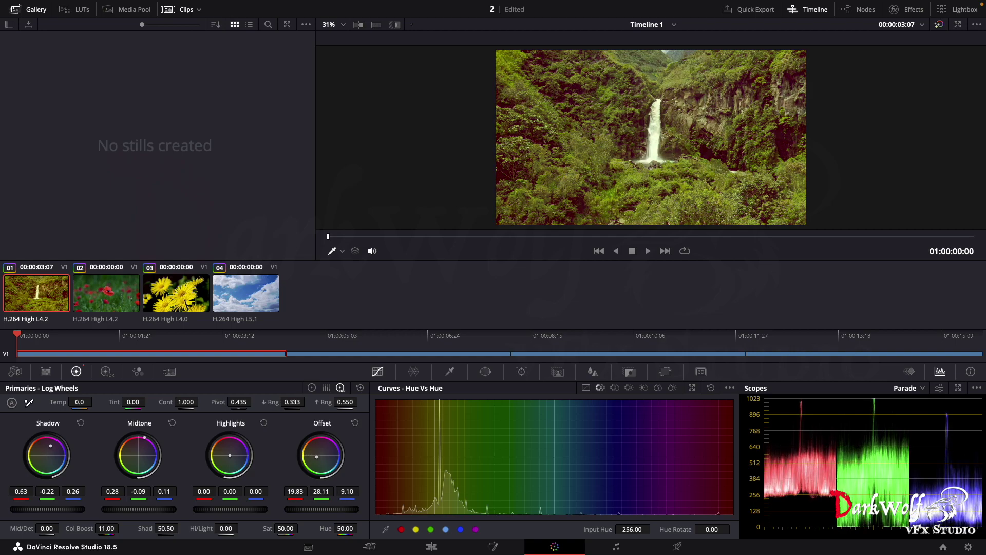
left_click_drag(310, 456, 326, 454)
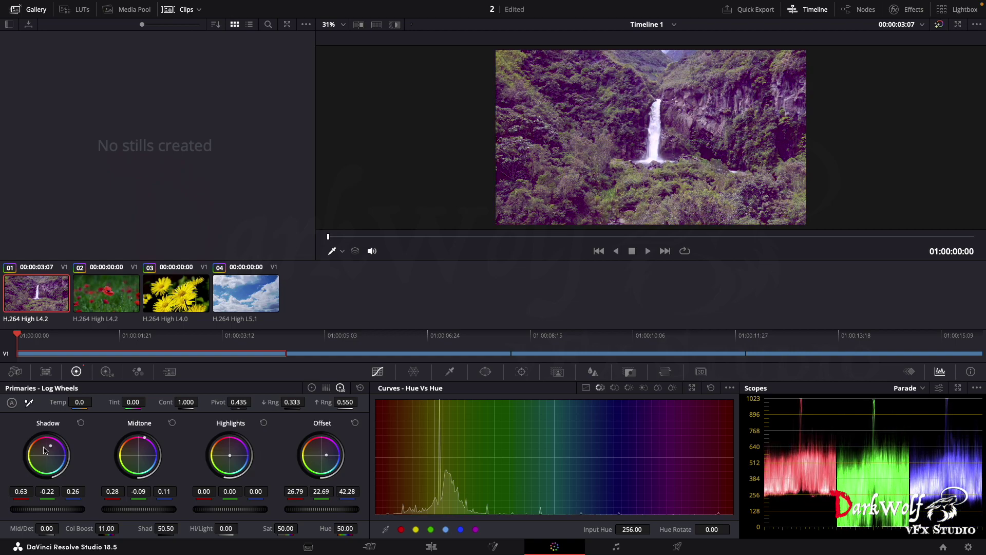
mouse_move(55, 448)
left_mouse_down()
mouse_move(37, 467)
mouse_move(38, 447)
left_mouse_up()
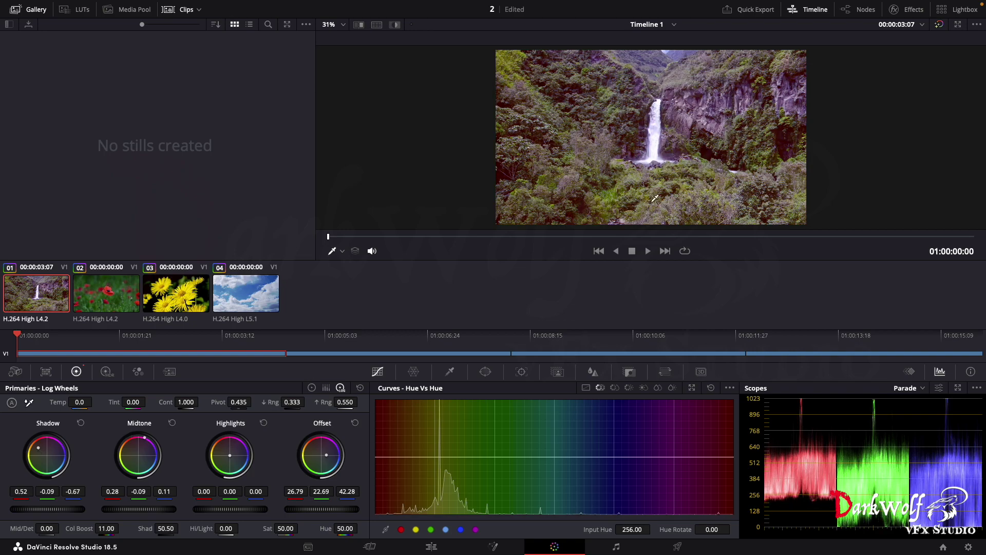
mouse_move(883, 4)
left_click(940, 26)
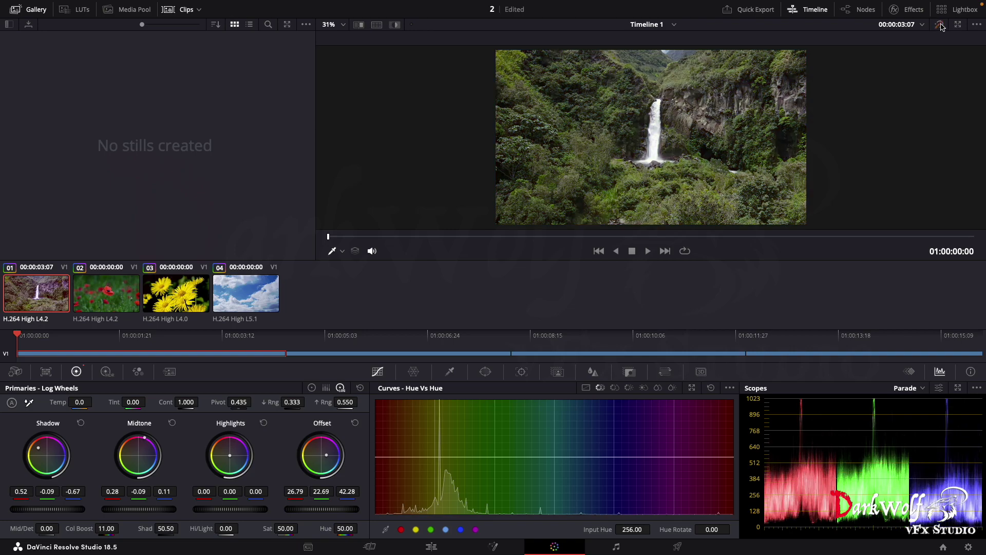
Restore the grade, review the timeline full-screen on the Edit page, then go back to Color.
left_click(940, 25)
left_click(445, 549)
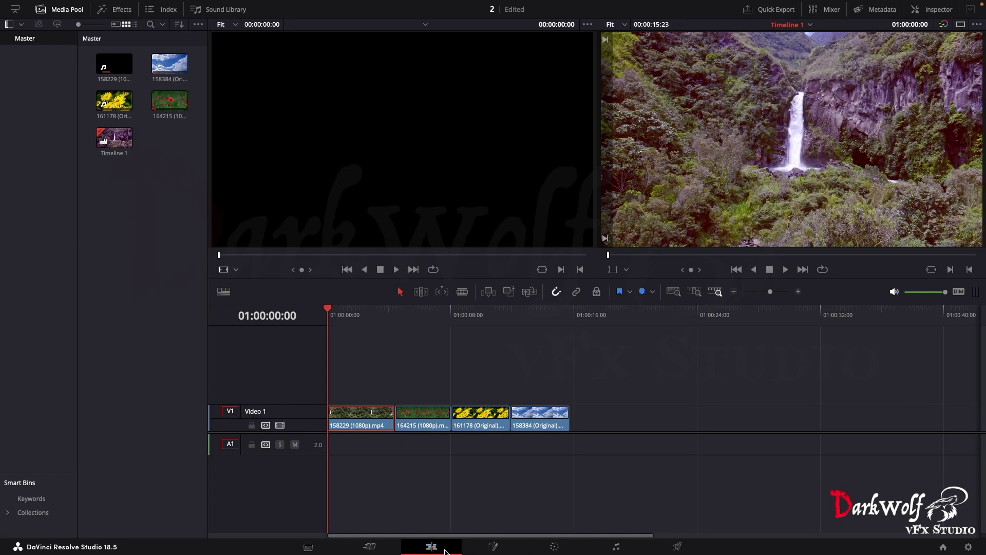
key("super+f")
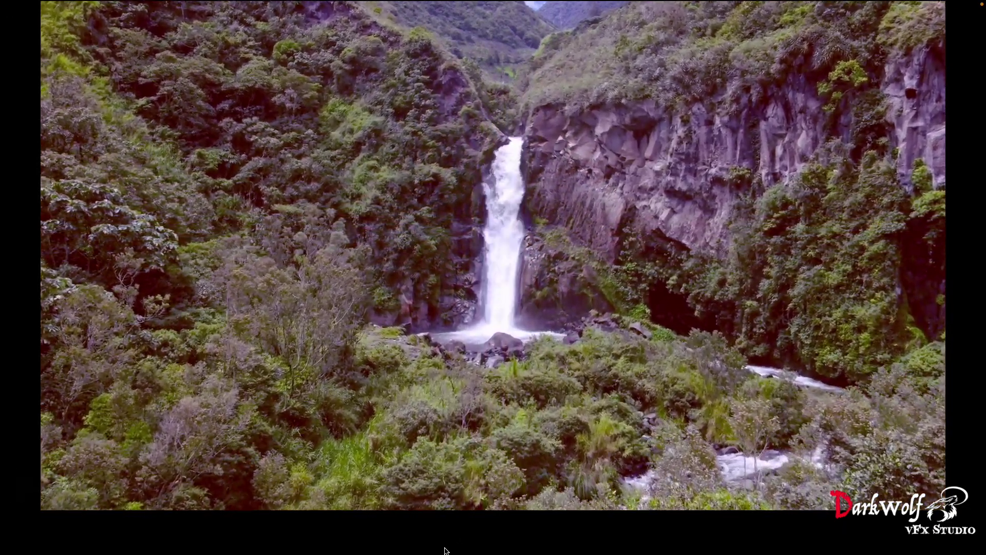
key("Escape")
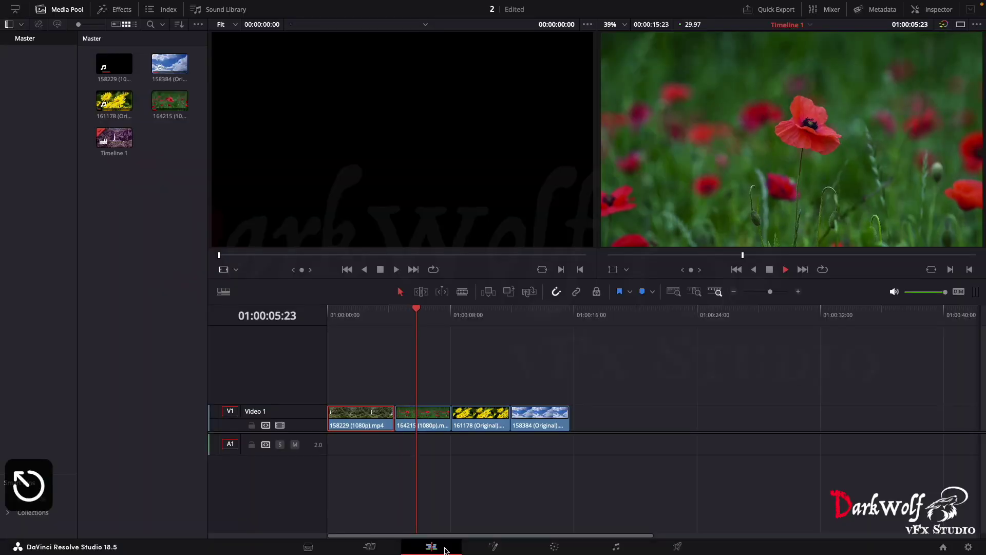
key("space")
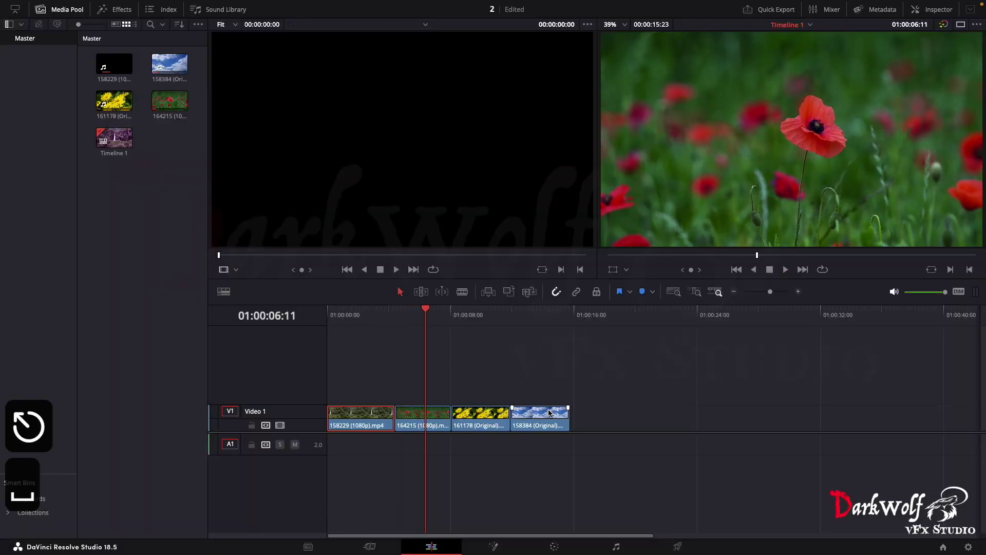
left_click(565, 549)
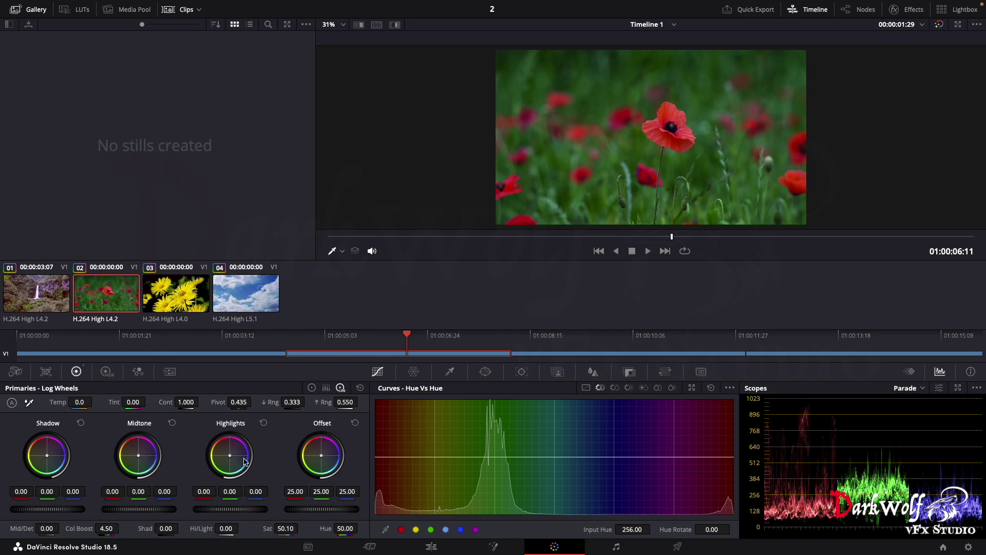
Adjust the poppy clip's midtones, highlights and shadows, cut blue with Offset, then load clip 03.
left_click_drag(138, 461, 132, 449)
left_click_drag(230, 455, 218, 455)
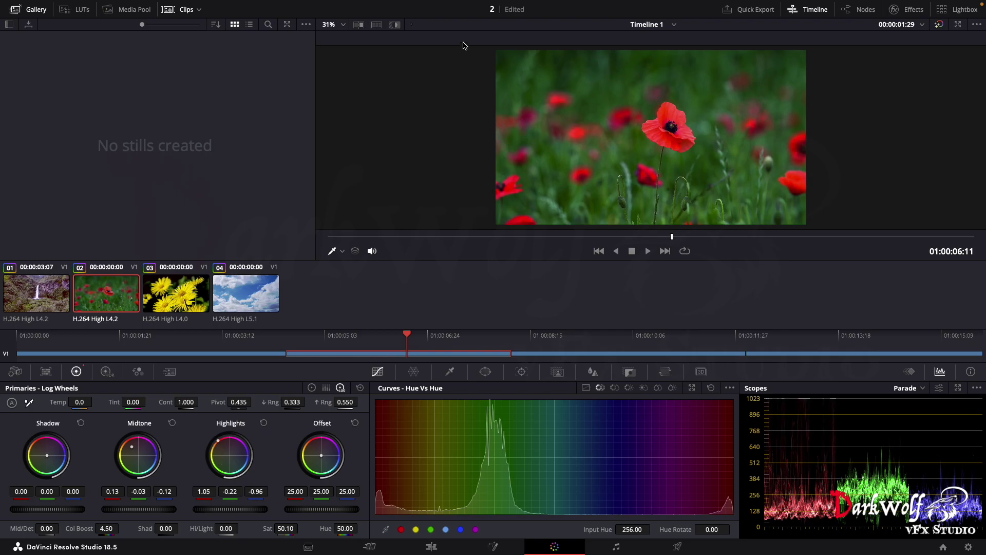
left_click_drag(47, 455, 62, 449)
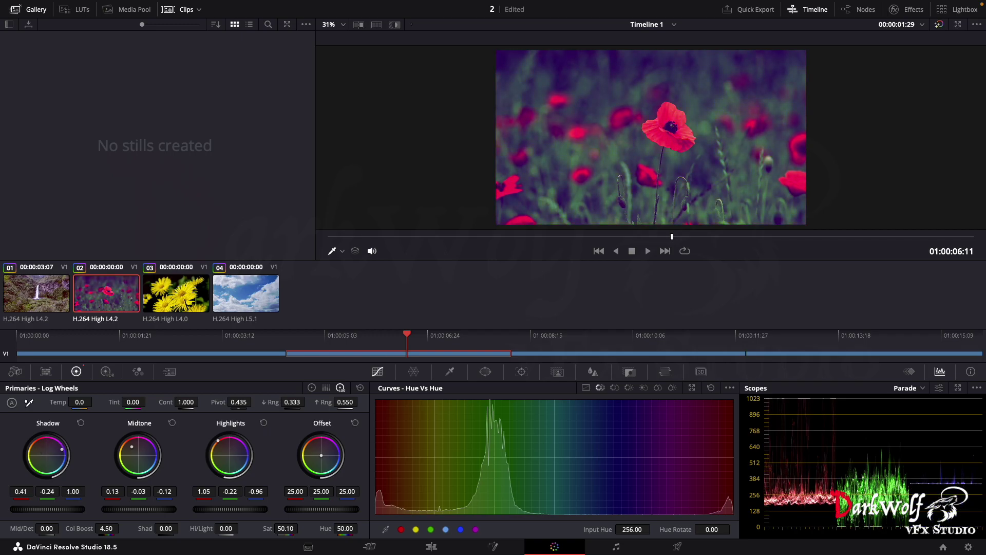
left_click_drag(320, 455, 310, 455)
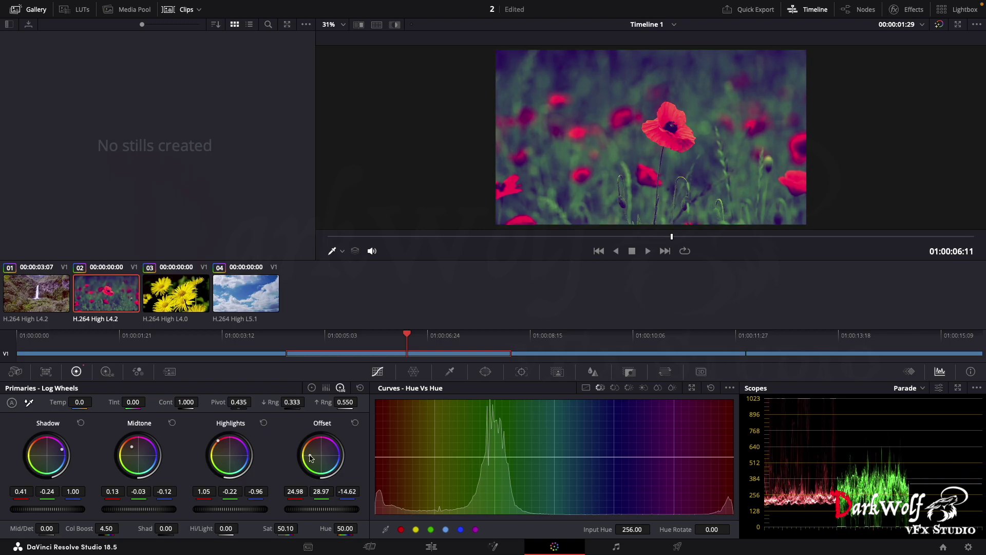
left_click(178, 301)
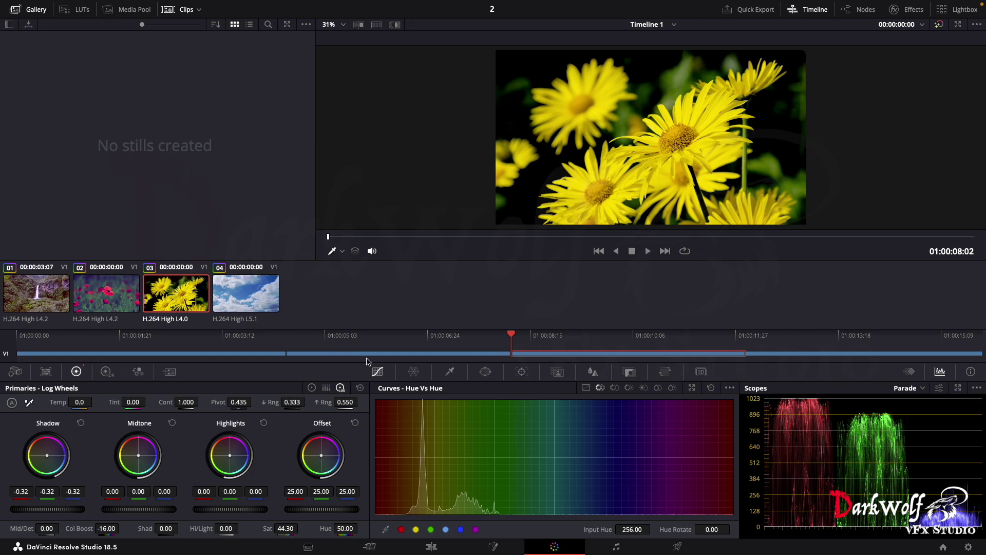
Use a Hue Vs Hue curve to turn the yellow flowers pink and the green toward blue.
left_click(585, 388)
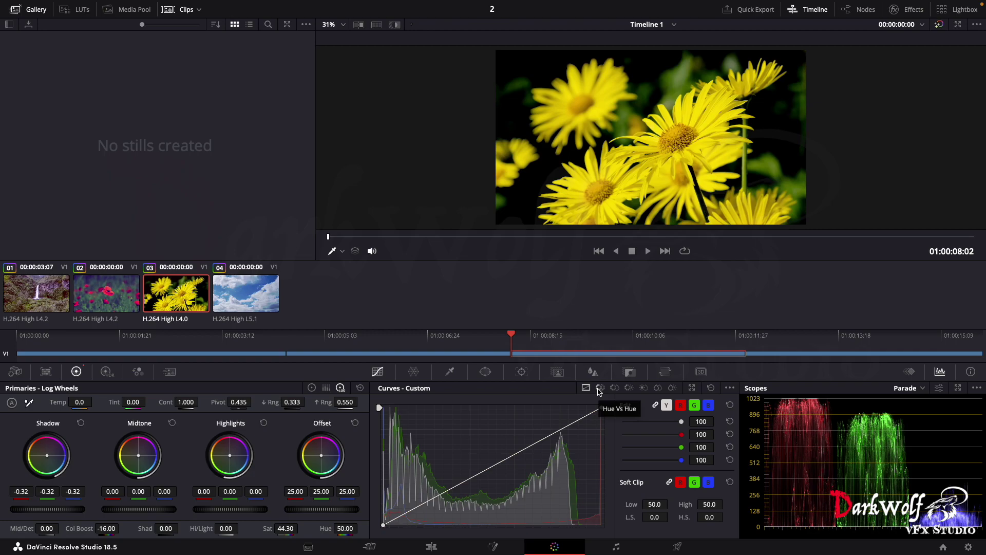
left_click(599, 389)
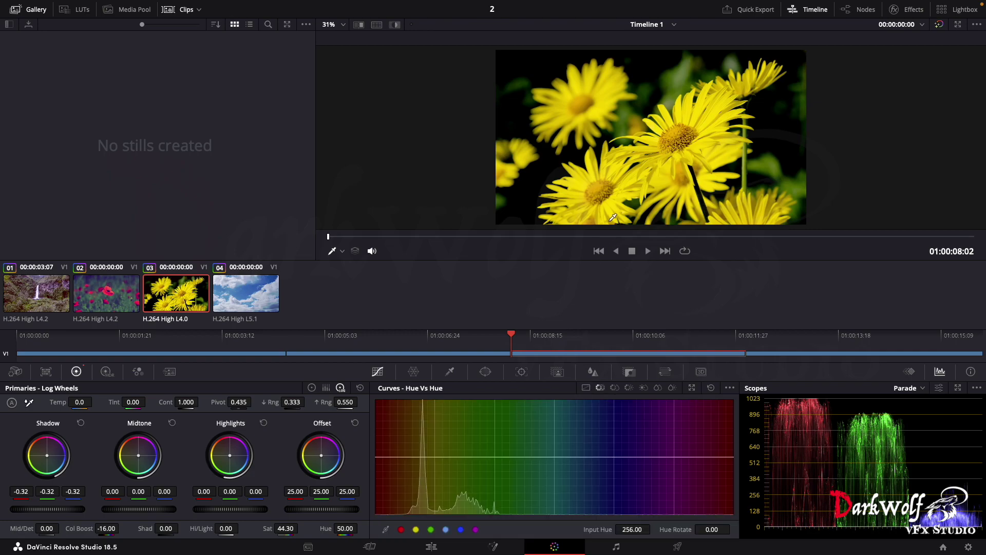
left_click(611, 188)
mouse_move(425, 457)
left_mouse_down()
mouse_move(420, 411)
mouse_move(433, 439)
left_mouse_up()
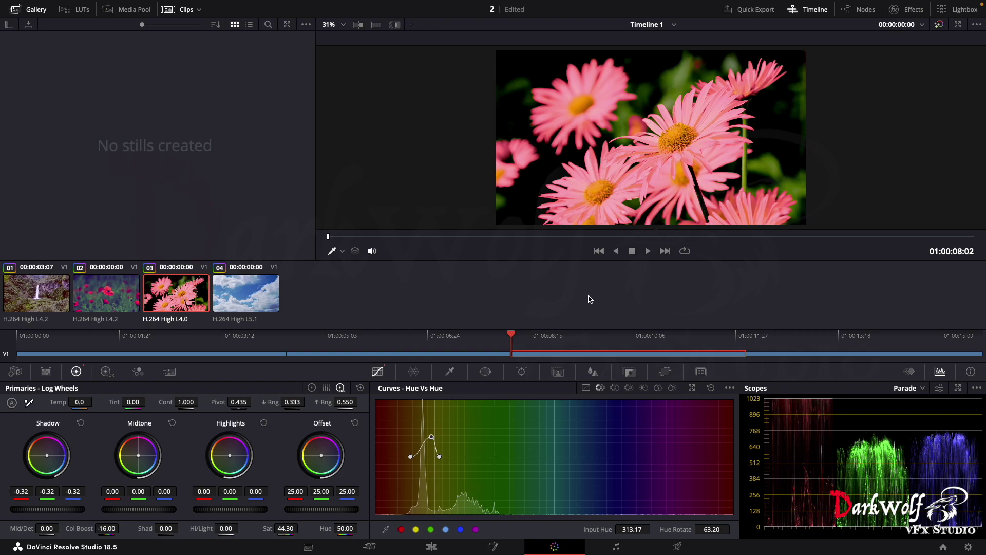
left_click(684, 73)
mouse_move(462, 456)
left_mouse_down()
mouse_move(461, 501)
mouse_move(461, 492)
left_mouse_up()
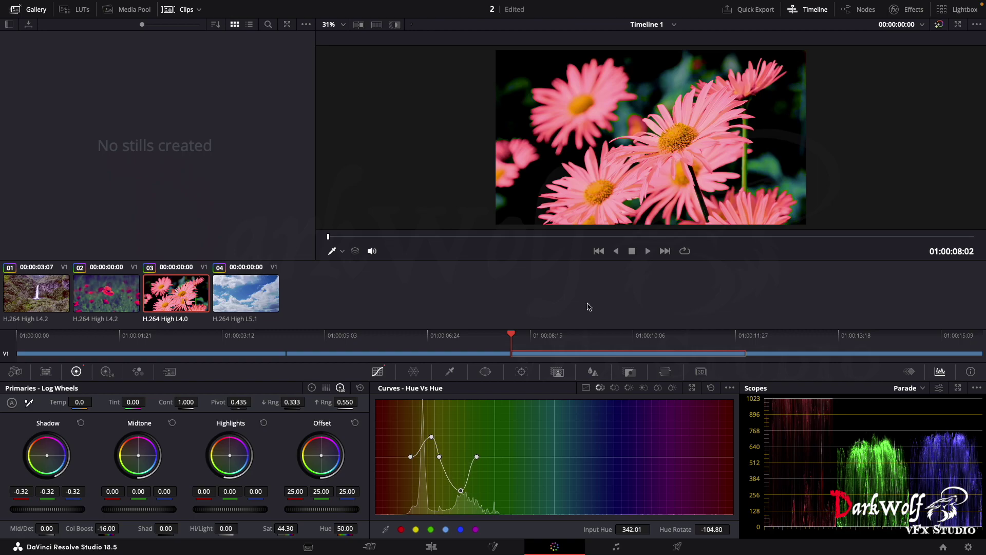
Compare the pink daisies grade against the ungraded yellow original several times.
left_click(941, 24)
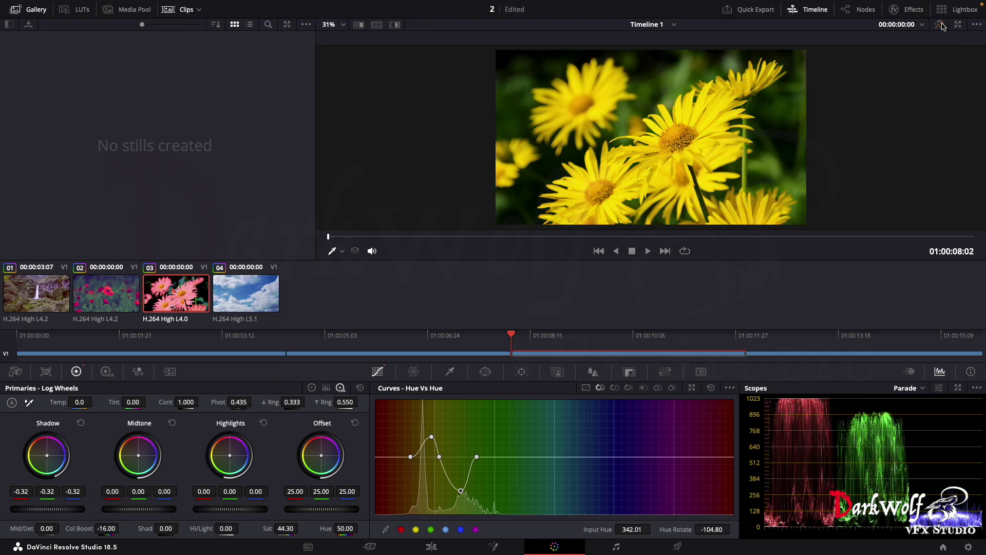
left_click(942, 25)
left_click(942, 24)
left_click(942, 25)
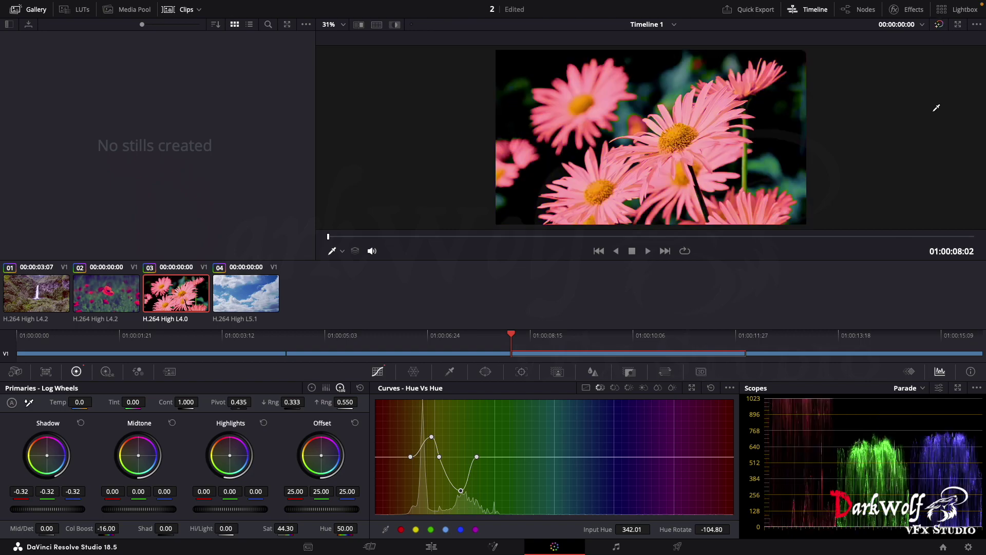
left_click(939, 25)
left_click(939, 25)
left_click(939, 25)
left_click(939, 26)
Browse the waterfall, poppy and pink flower clips, ending on the clouds clip.
left_click(39, 304)
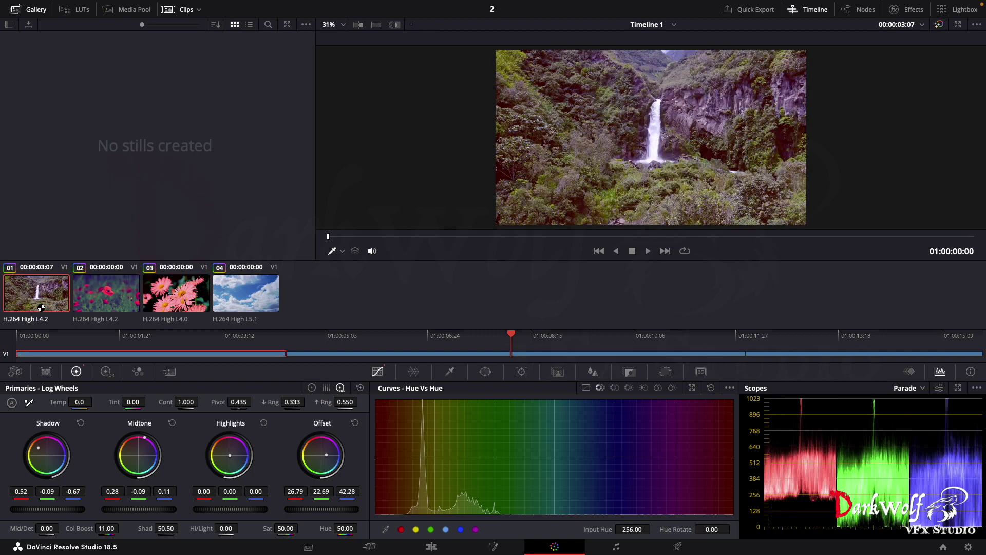
left_click(117, 290)
left_click(156, 293)
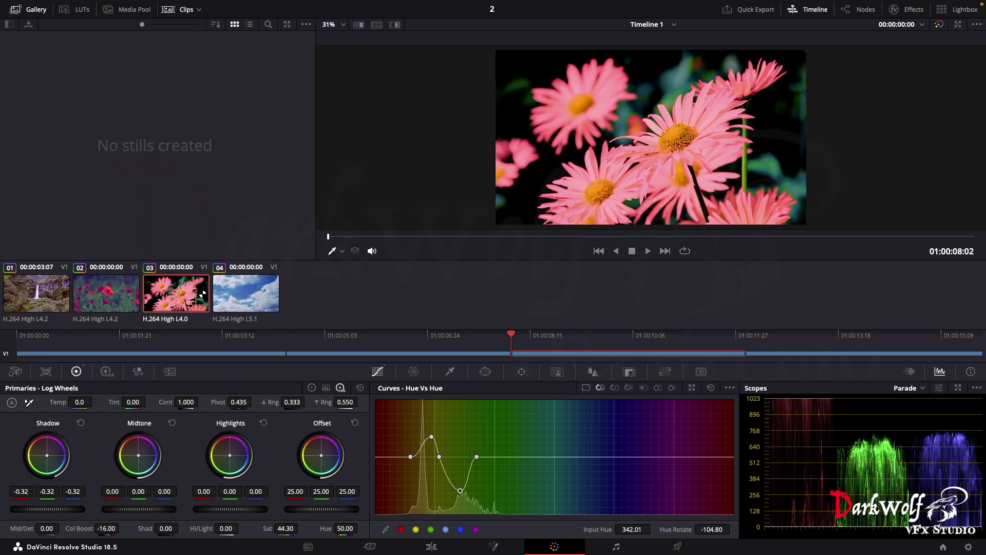
left_click(230, 298)
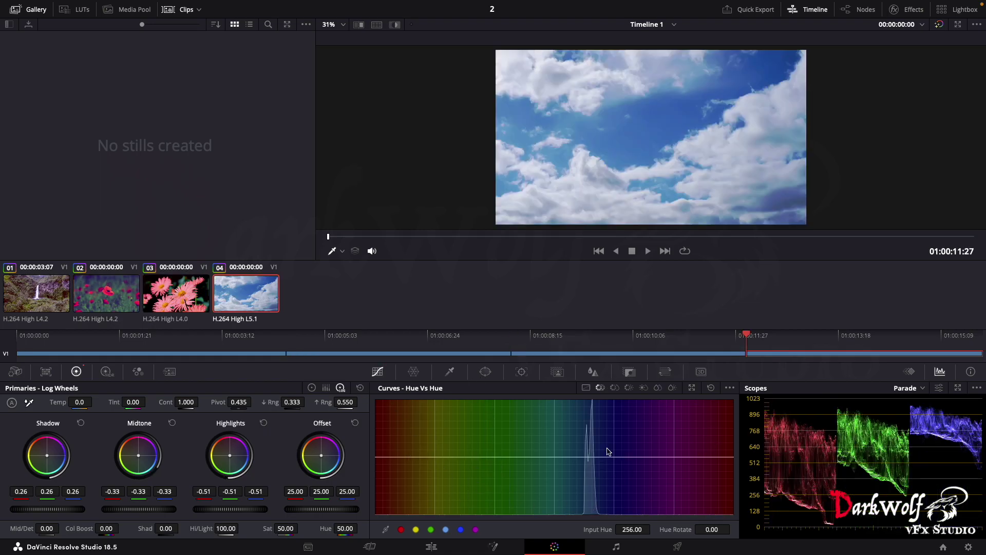
Desaturate and darken the blue sky with the Hue Vs Sat and Hue Vs Lum curves.
left_click(614, 387)
left_click_drag(563, 456, 562, 494)
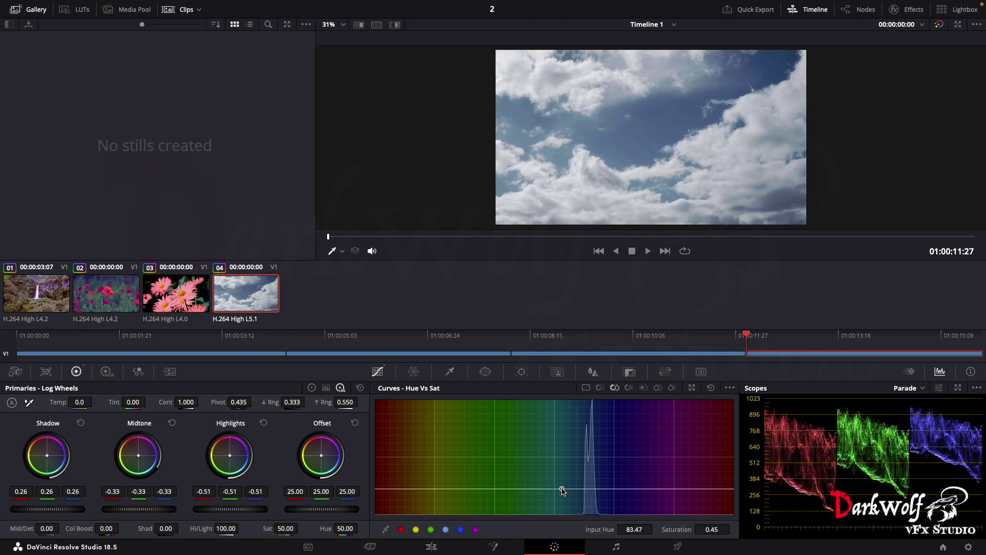
left_click(628, 389)
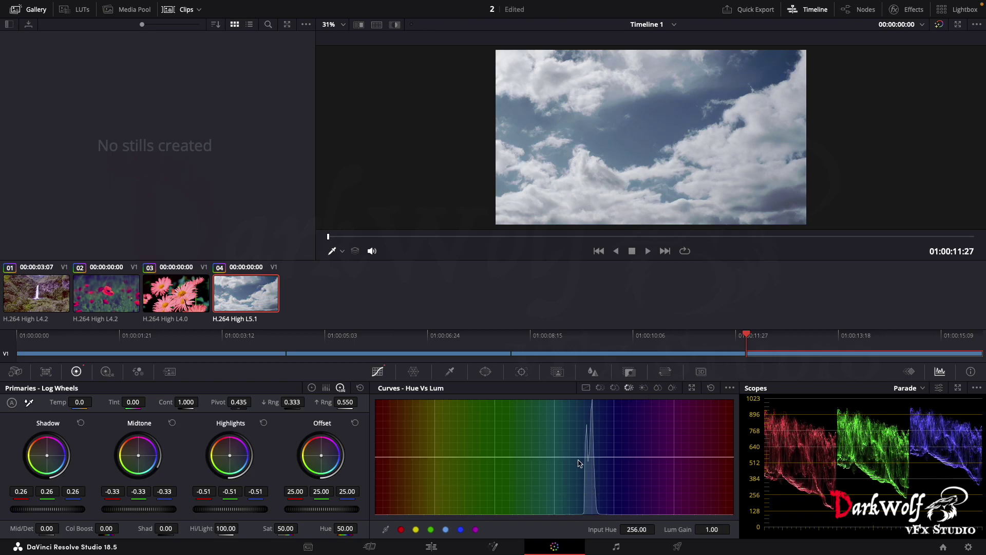
mouse_move(580, 457)
left_mouse_down()
mouse_move(577, 506)
mouse_move(583, 483)
left_mouse_up()
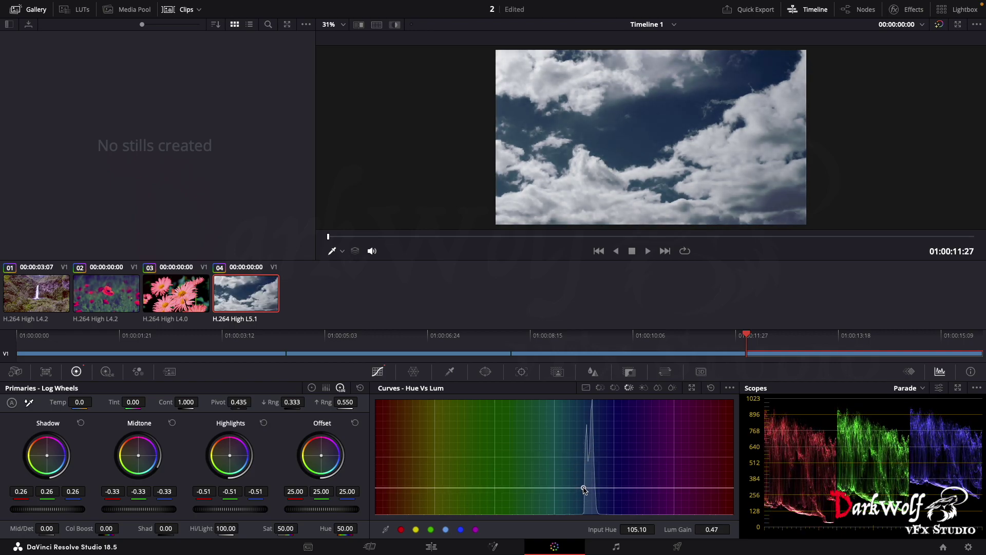
Bend the custom luma curve down to darken the clouds clip and preview it.
left_click(585, 389)
mouse_move(502, 465)
left_mouse_down()
mouse_move(545, 516)
mouse_move(542, 502)
left_mouse_up()
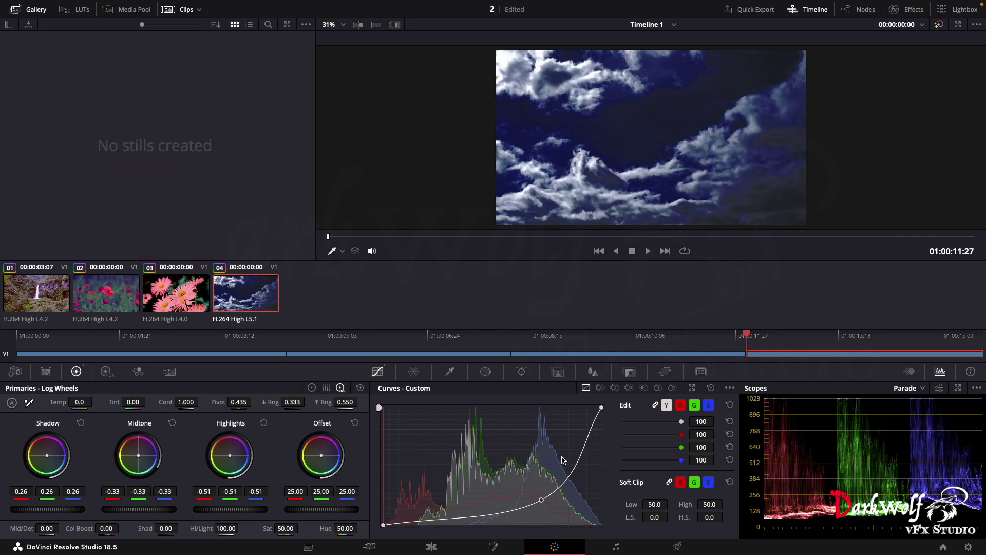
left_click_drag(580, 454, 596, 469)
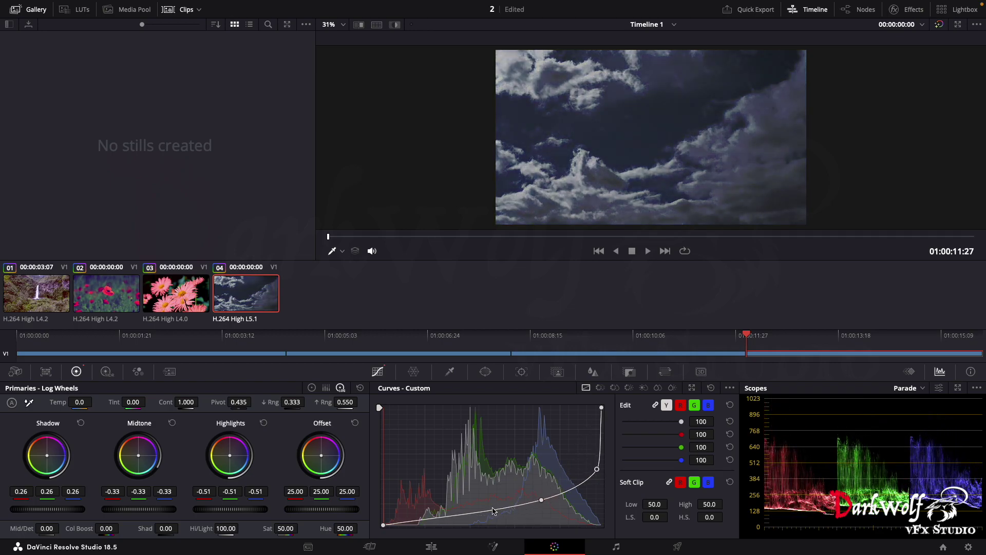
left_click_drag(463, 517, 438, 514)
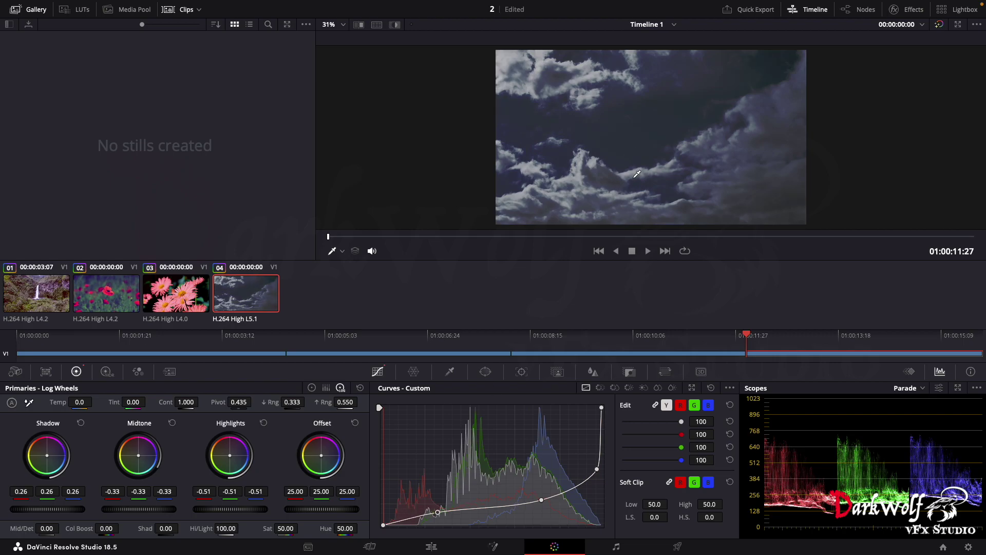
key("space")
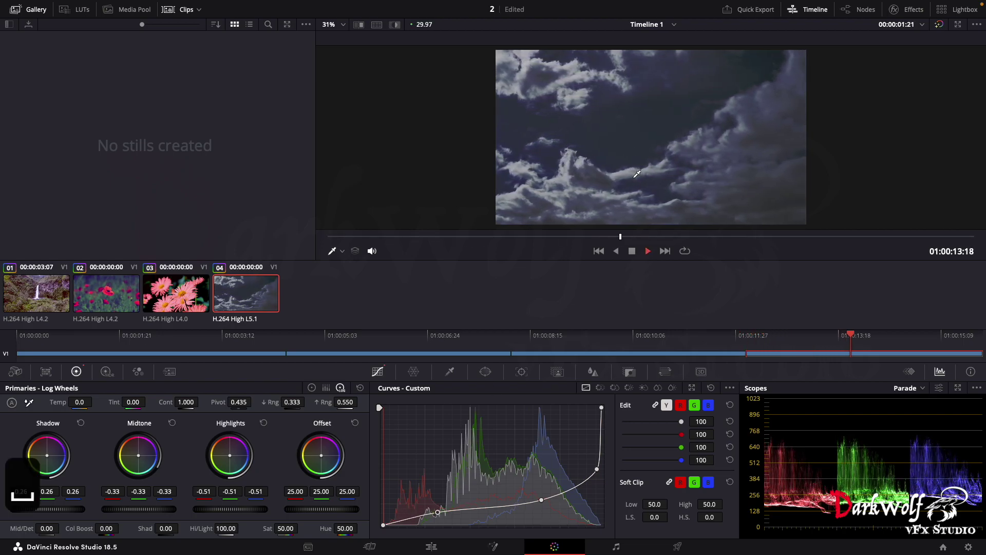
key("space")
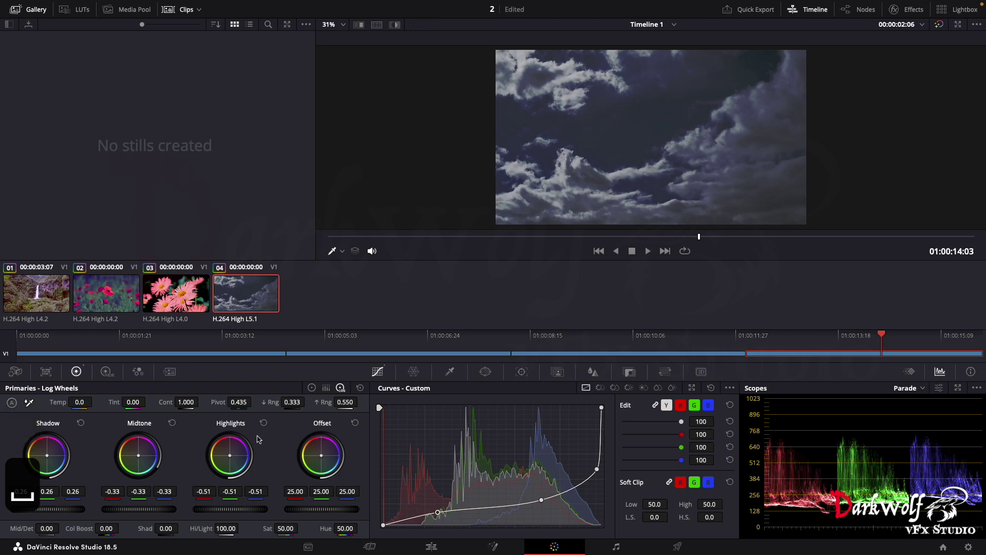
Push the Offset wheel toward blue (22.10/24.63/36.93) and start playback of the clips.
mouse_move(314, 452)
left_mouse_down()
mouse_move(307, 447)
mouse_move(319, 447)
left_mouse_up()
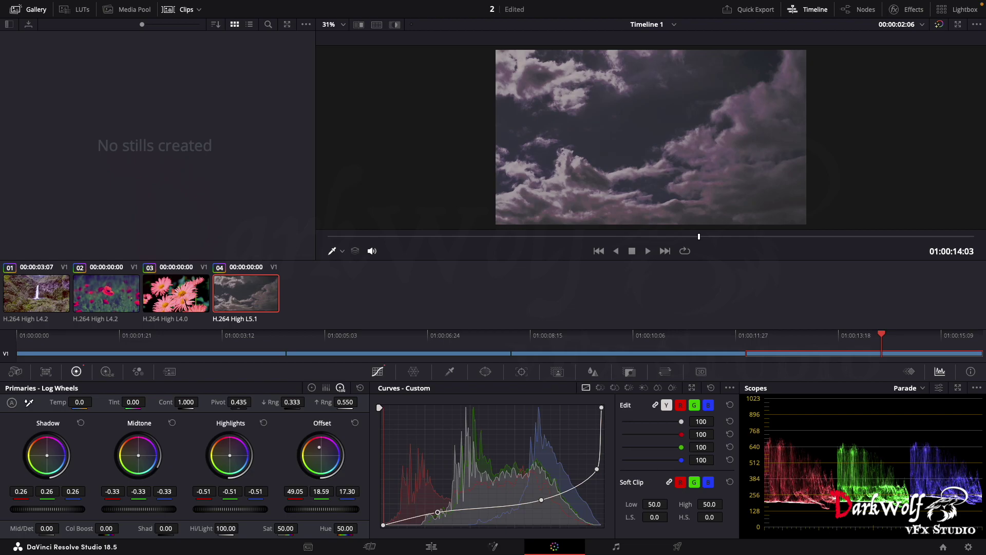
left_click_drag(319, 447, 324, 458)
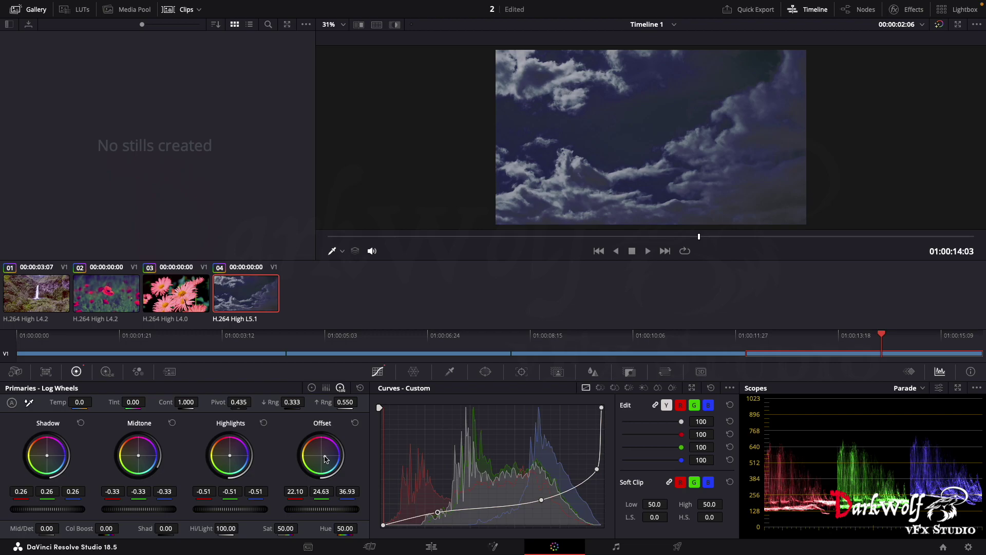
key("space")
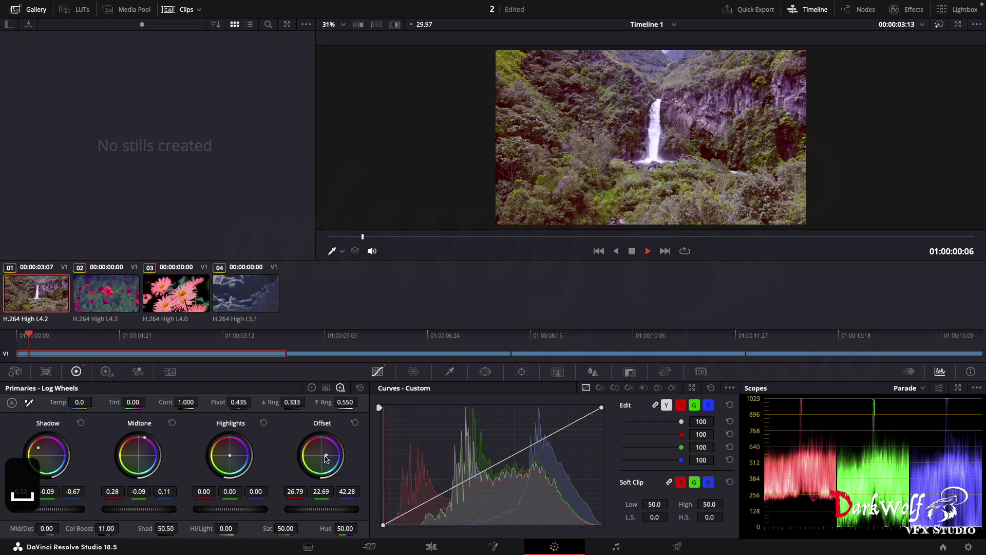
Stop playback and step back to the clouds clip (clip 04).
key("space")
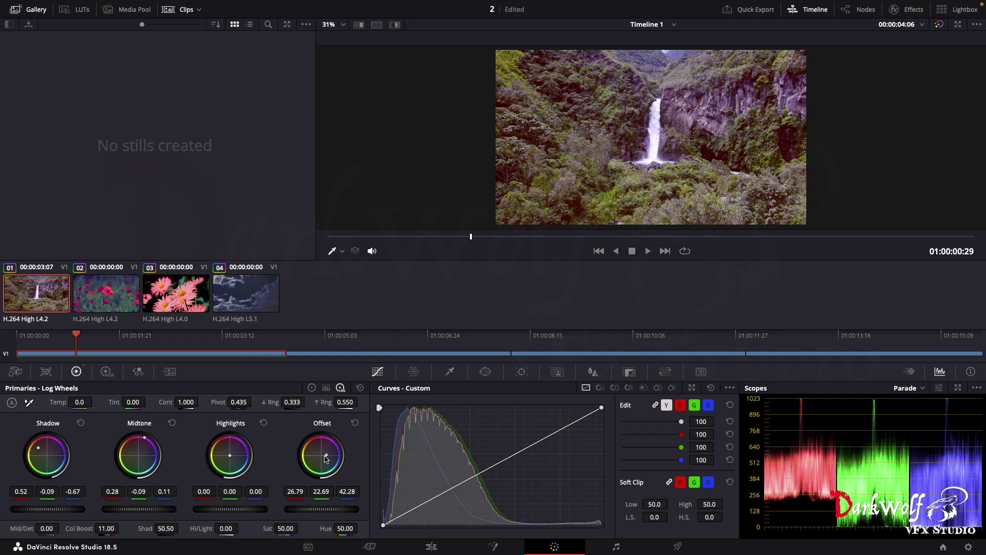
key("Down")
key("Down")
key("Down")
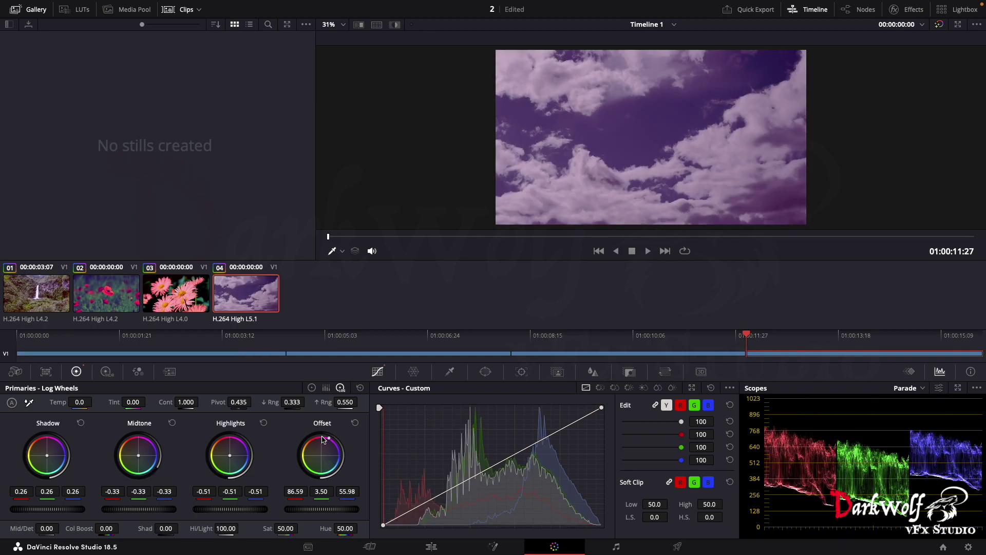
Shift Offset away from purple to 65.69/14.78/5.67 and pull the luma curve's midtones down.
left_click_drag(329, 443, 317, 445)
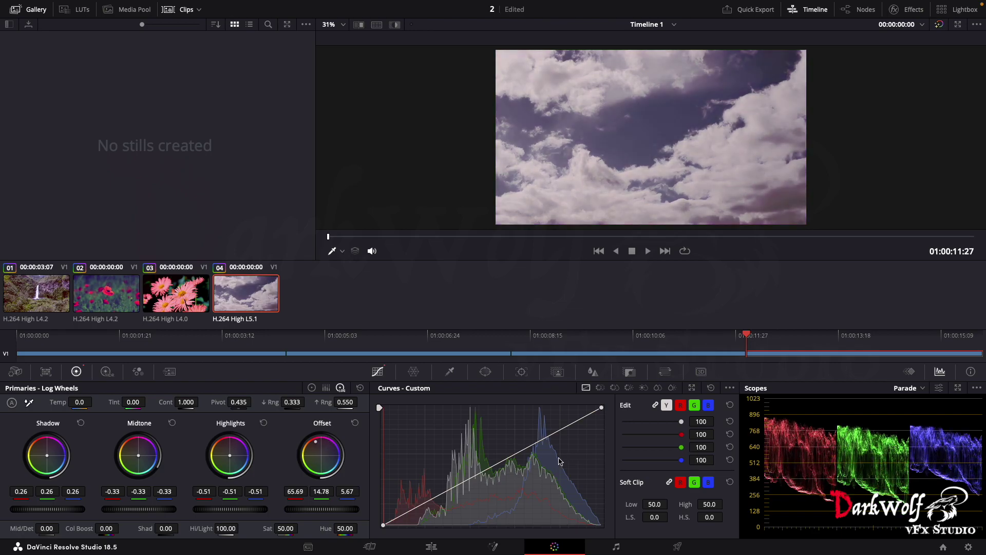
left_click_drag(559, 462, 520, 485)
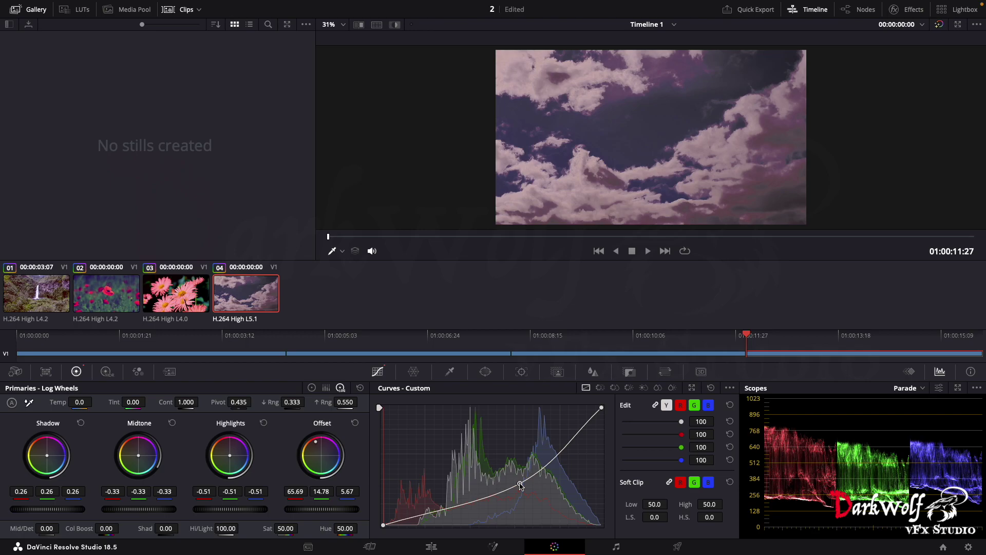
Switch to Premiere Pro and bow the lily clip's Lumetri RGB master curve upward.
key("ctrl+Up")
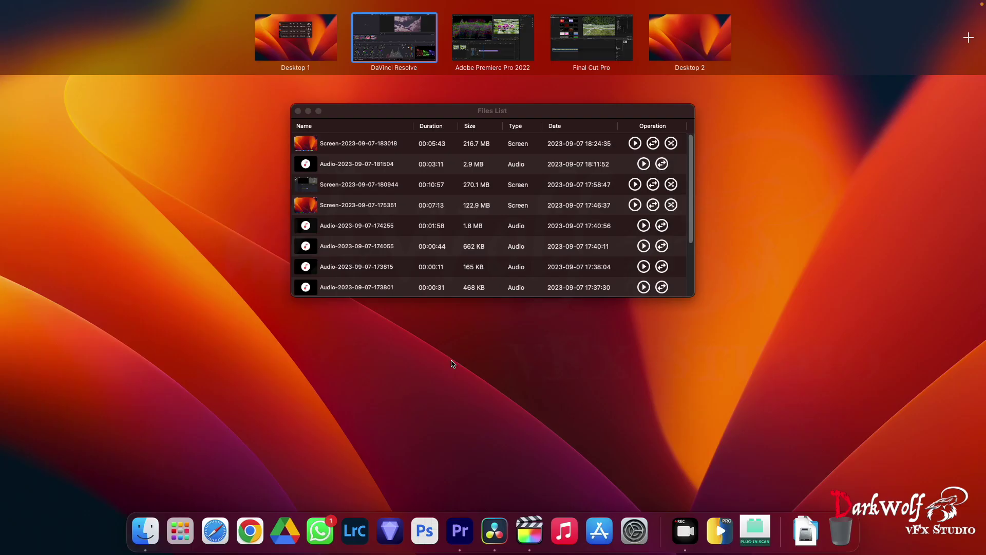
key("ctrl+Right")
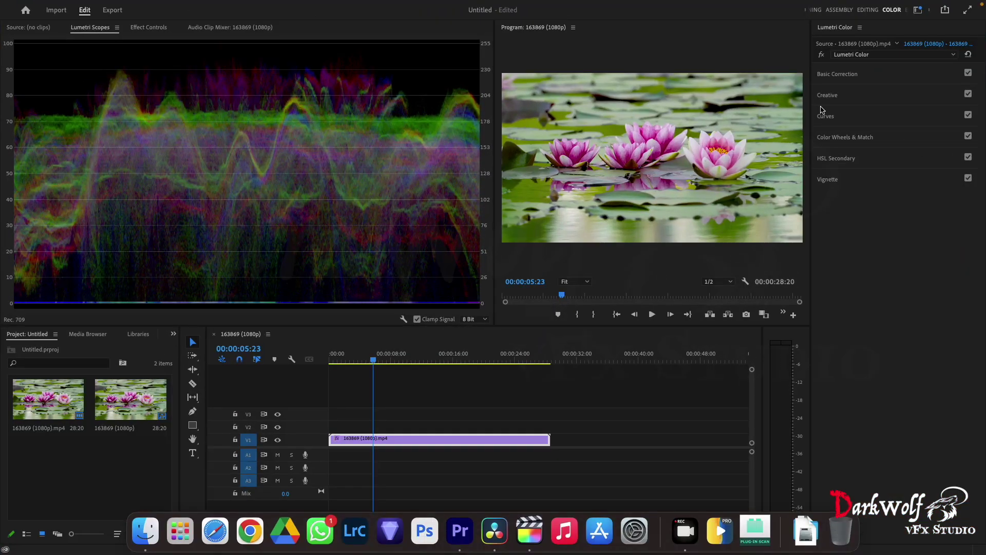
left_click(837, 118)
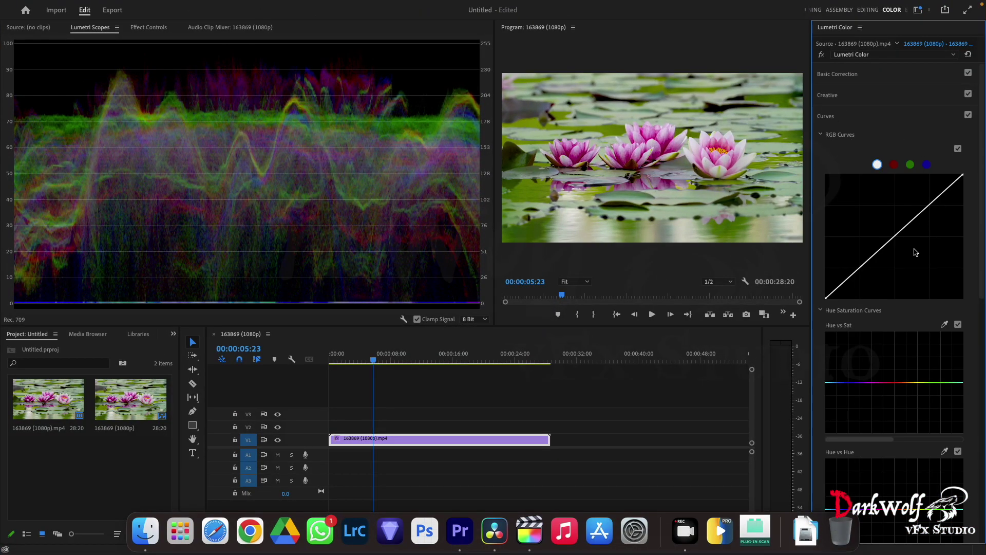
left_click_drag(898, 239, 879, 224)
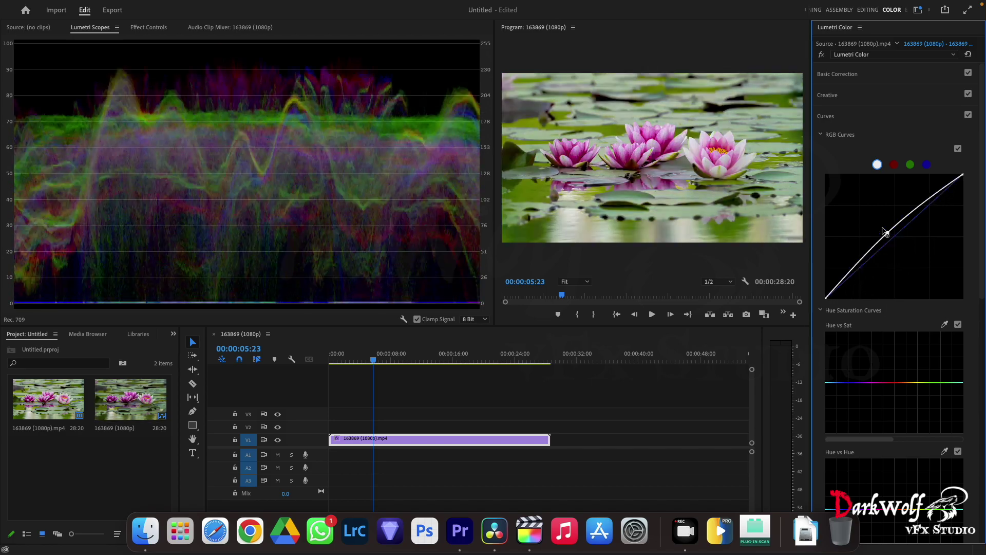
left_click_drag(848, 272, 842, 261)
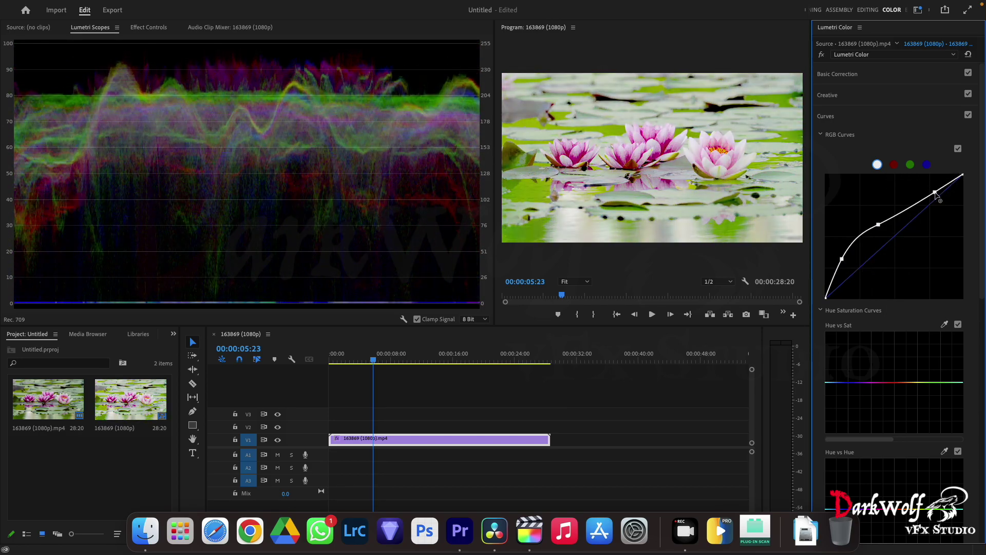
left_click_drag(938, 199, 922, 206)
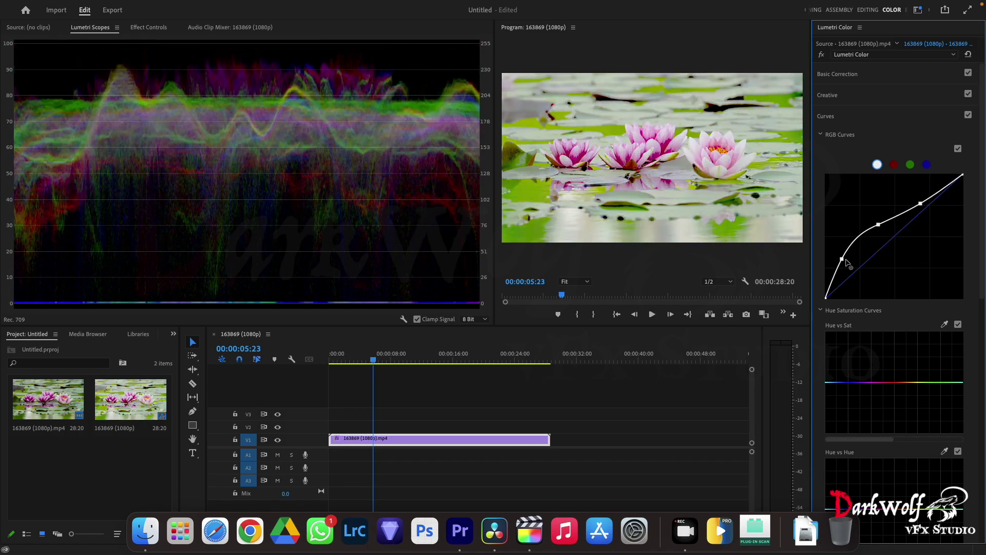
scroll(900, 237, "down", 10)
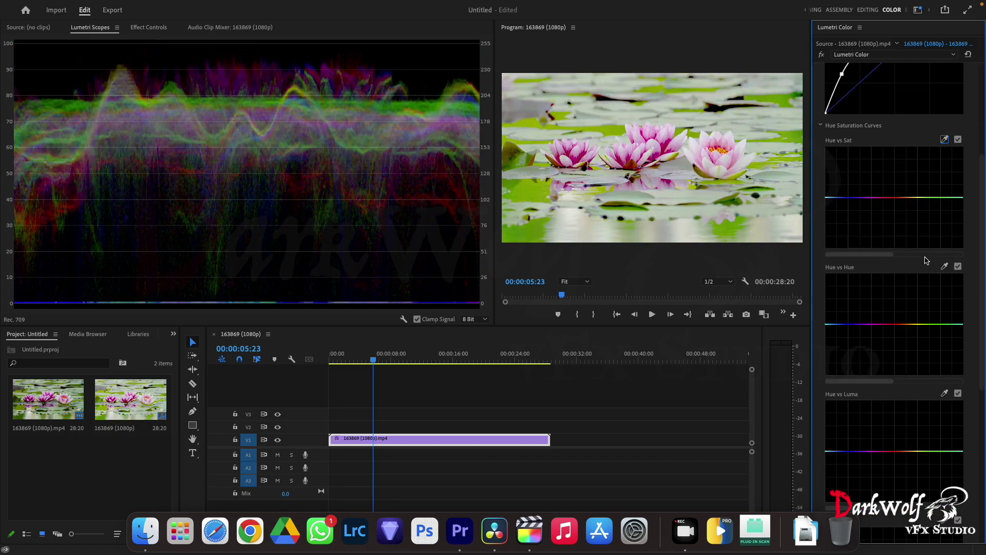
Lower the midtones, highlights and shadows brightness sliders in Color Wheels & Match.
left_click(885, 468)
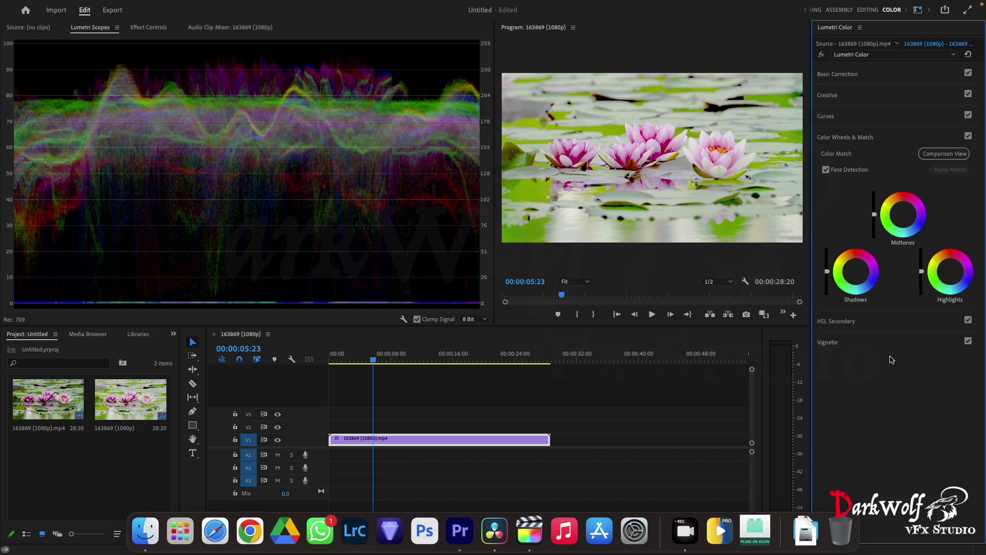
left_click_drag(874, 214, 873, 225)
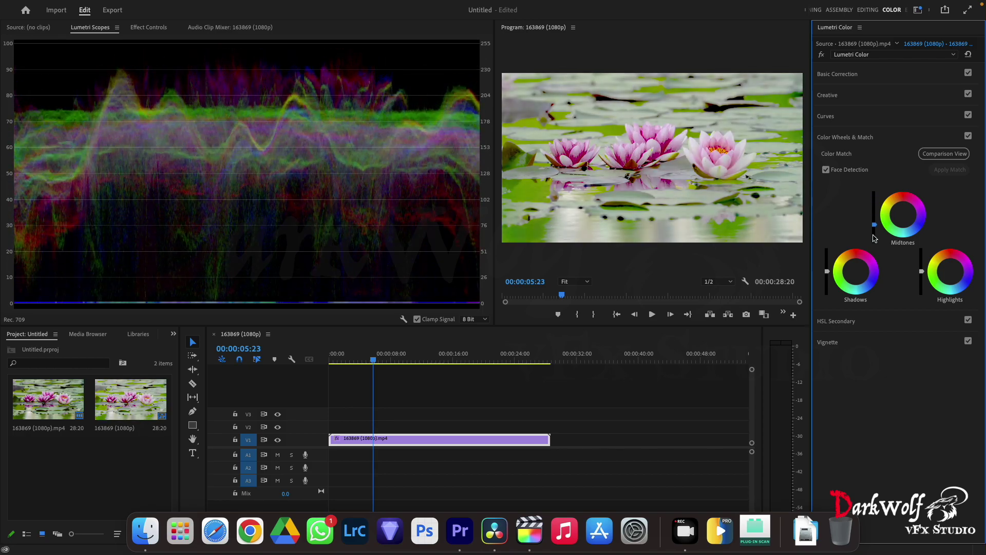
left_click_drag(923, 274, 922, 288)
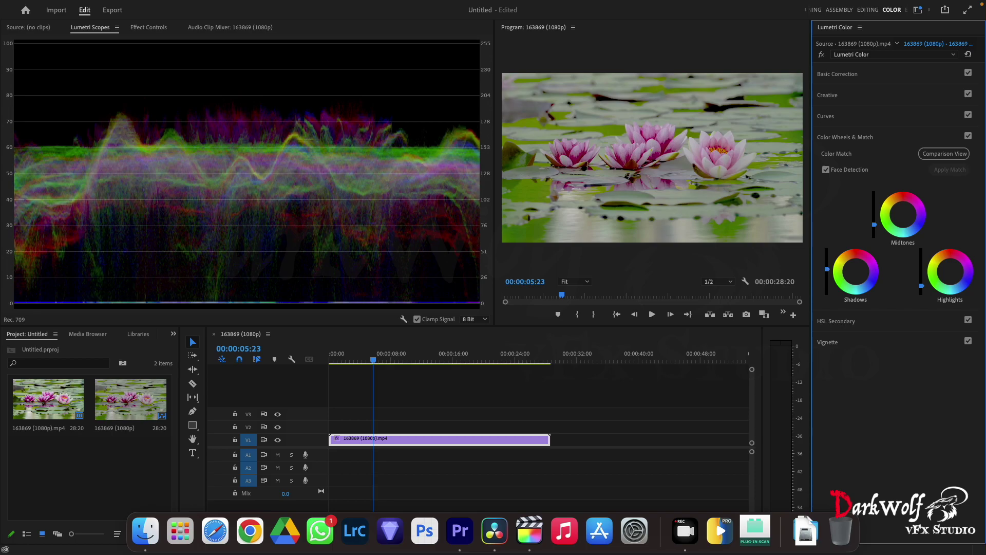
left_click_drag(827, 269, 826, 294)
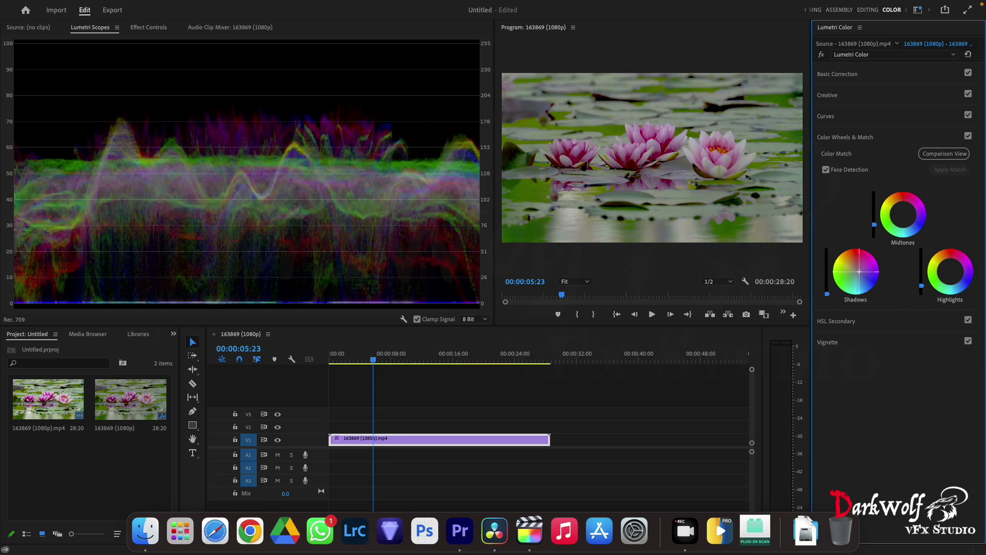
Tint shadows toward magenta, midtones toward pink-red, and highlights slightly toward red.
left_click_drag(853, 269, 867, 260)
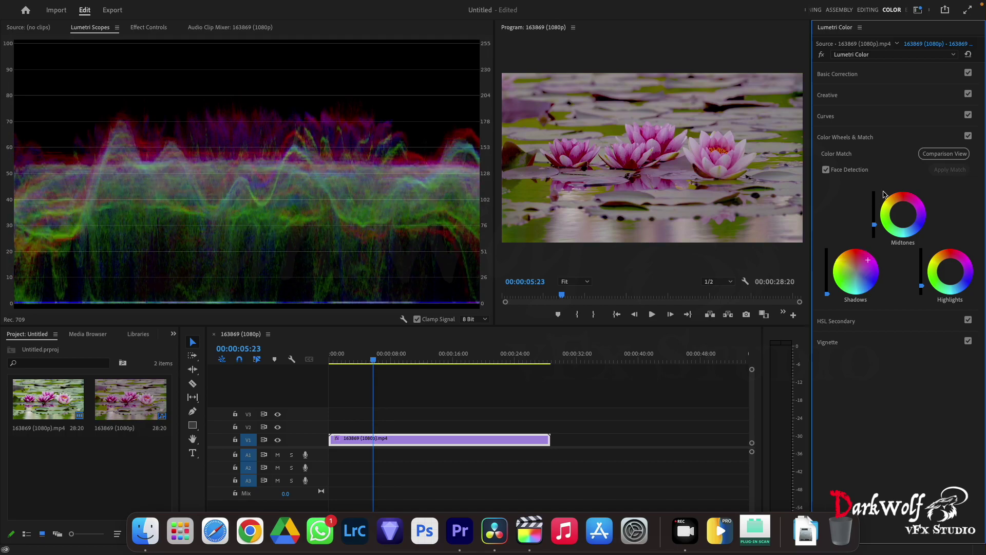
left_click_drag(908, 225, 899, 199)
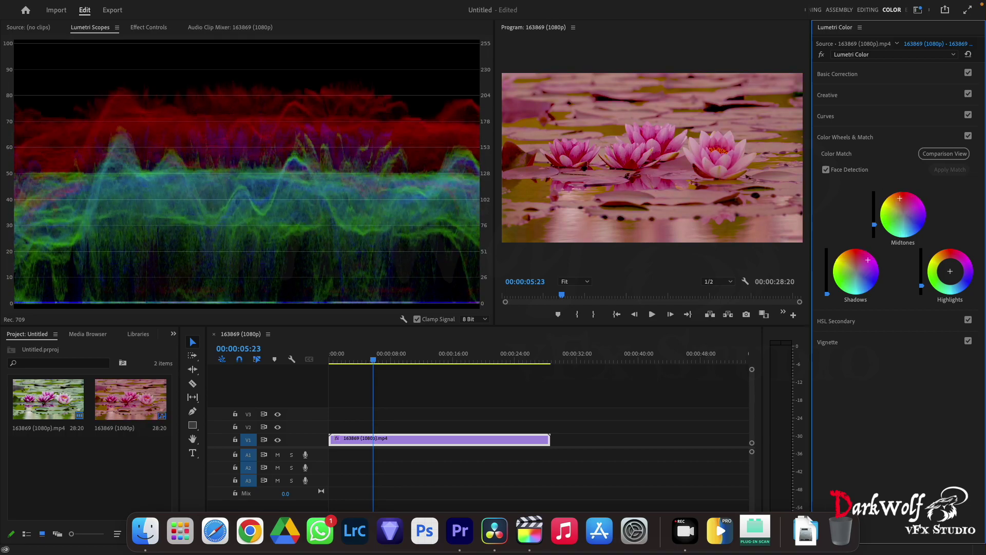
left_click_drag(950, 270, 954, 270)
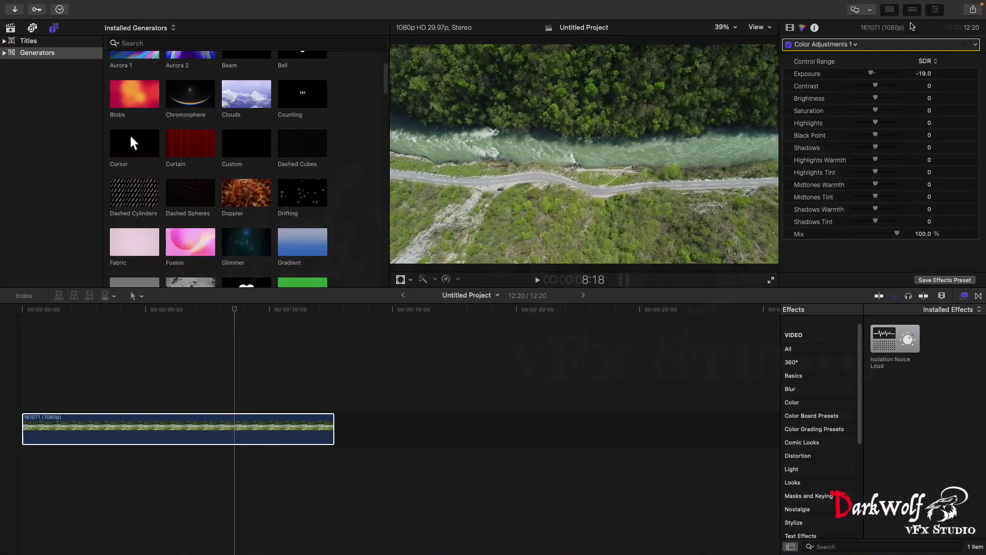
Add a Color Wheels correction to the aerial river clip and shift its global balance.
left_click(806, 44)
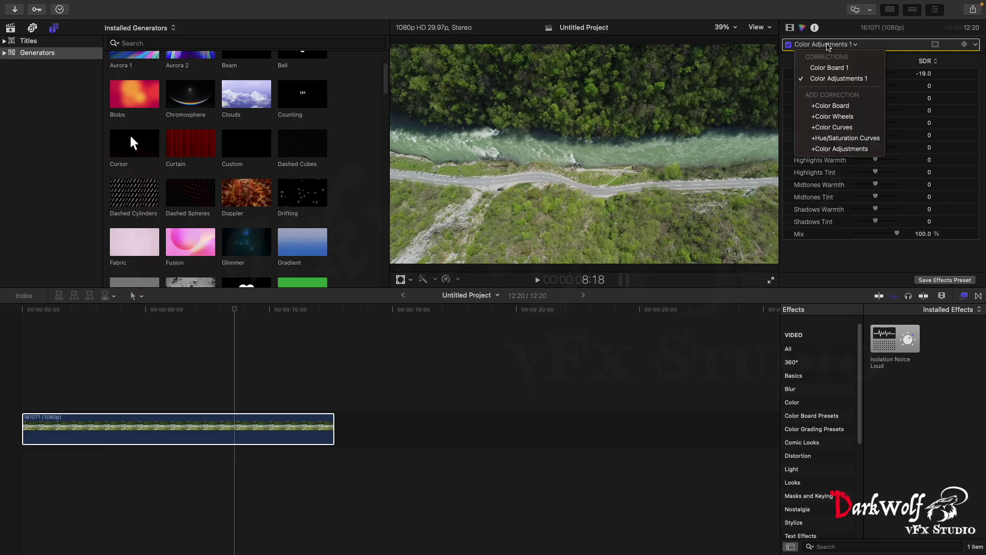
left_click(863, 121)
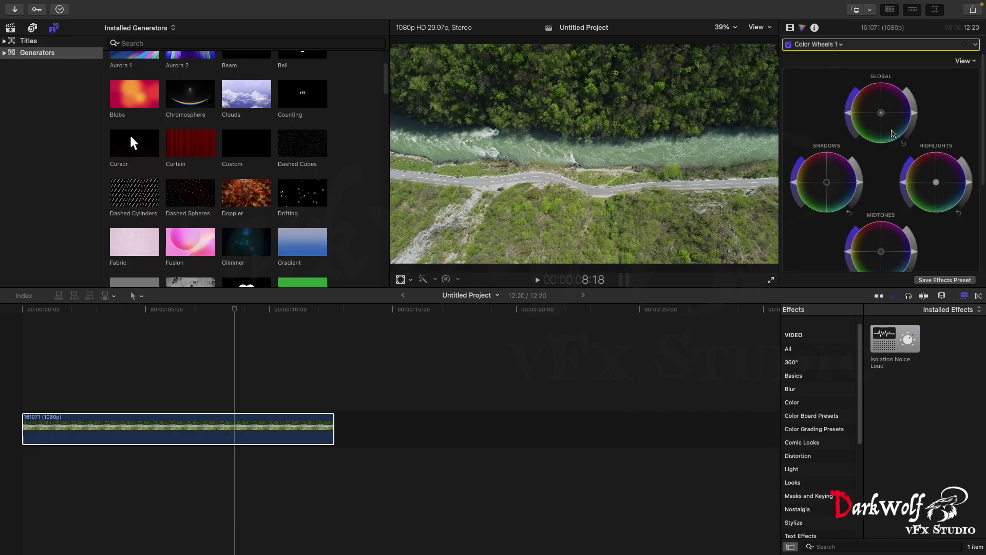
mouse_move(881, 113)
left_mouse_down()
mouse_move(870, 117)
mouse_move(899, 83)
mouse_move(930, 77)
left_mouse_up()
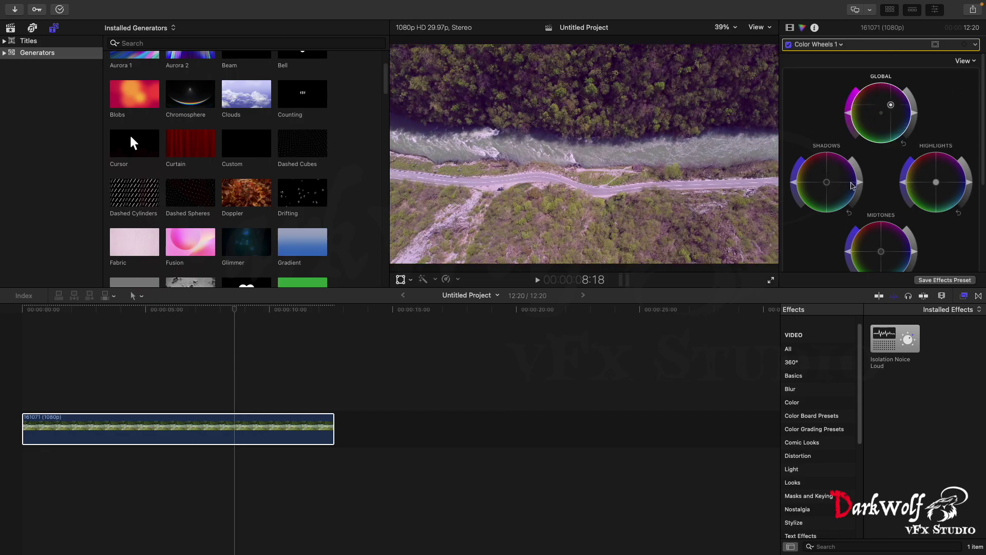
Raise the shadows brightness, keep shadows saturation near neutral, and fine-tune midtones brightness.
left_click_drag(857, 188, 858, 195)
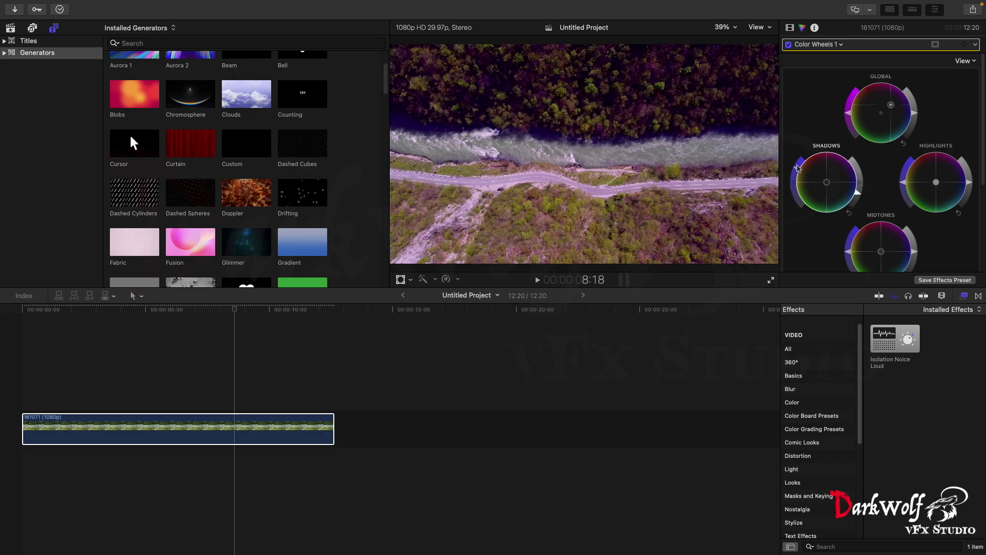
left_click_drag(795, 183, 802, 161)
left_click_drag(857, 196, 858, 169)
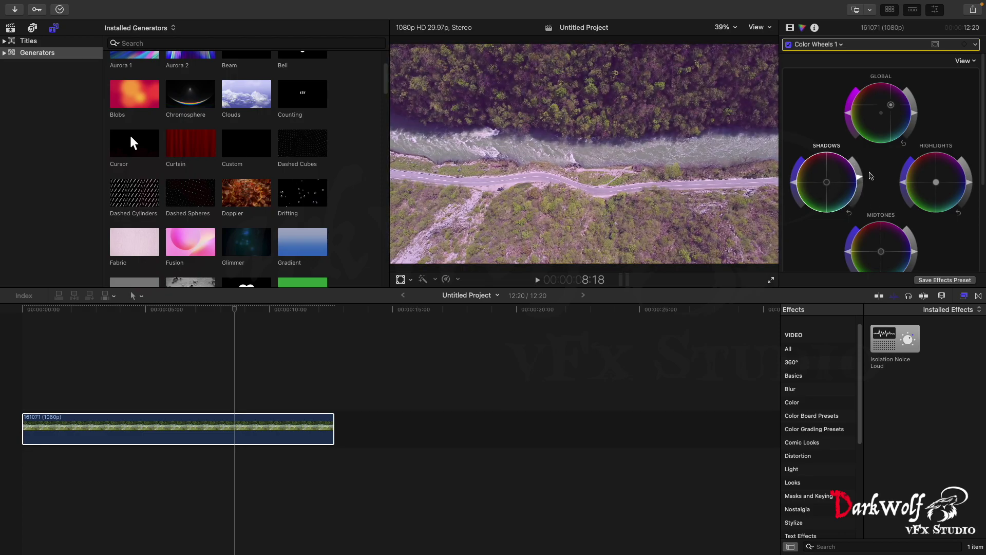
left_click_drag(800, 186, 803, 212)
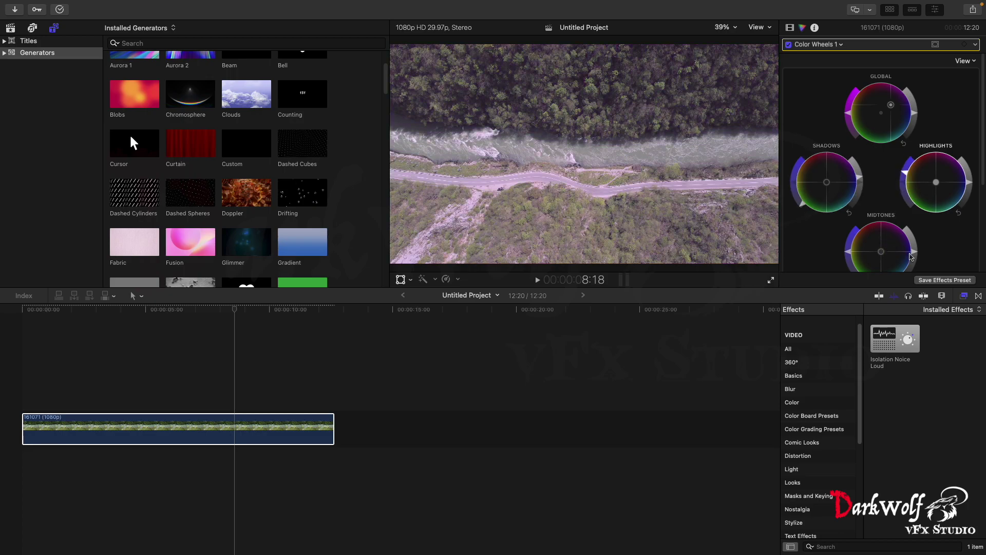
left_click_drag(910, 256, 907, 262)
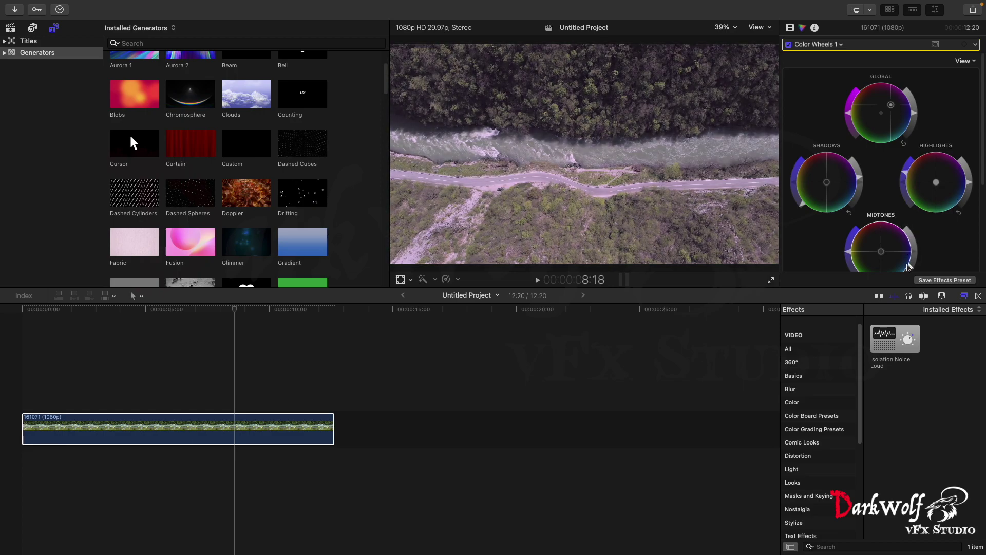
Switch to Color Board 1 and adjust the exposure pucks, pulling midtones down to -80%.
left_click(840, 45)
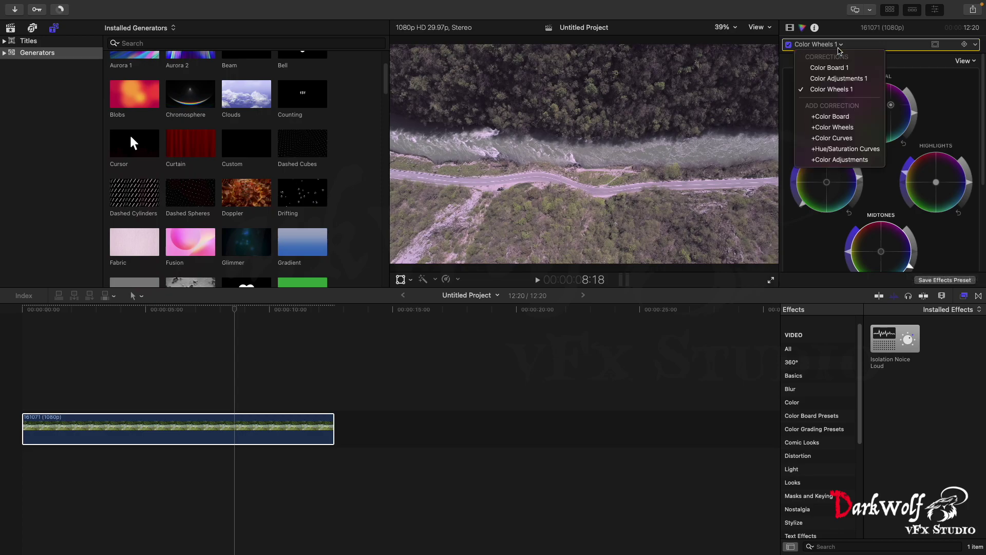
left_click(829, 67)
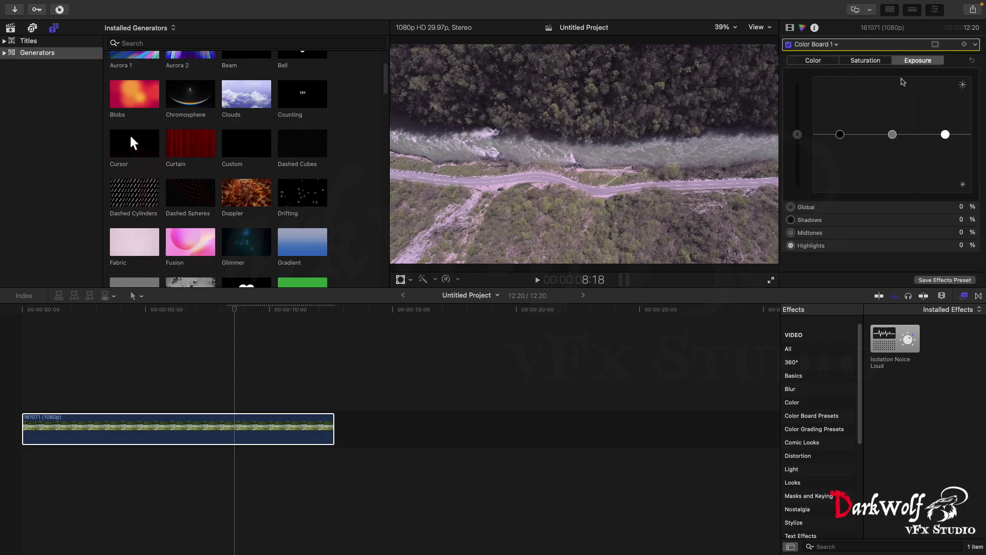
mouse_move(840, 134)
left_mouse_down()
mouse_move(840, 161)
mouse_move(840, 115)
left_mouse_up()
mouse_move(892, 134)
left_mouse_down()
mouse_move(892, 93)
mouse_move(892, 181)
left_mouse_up()
left_click_drag(944, 134, 945, 134)
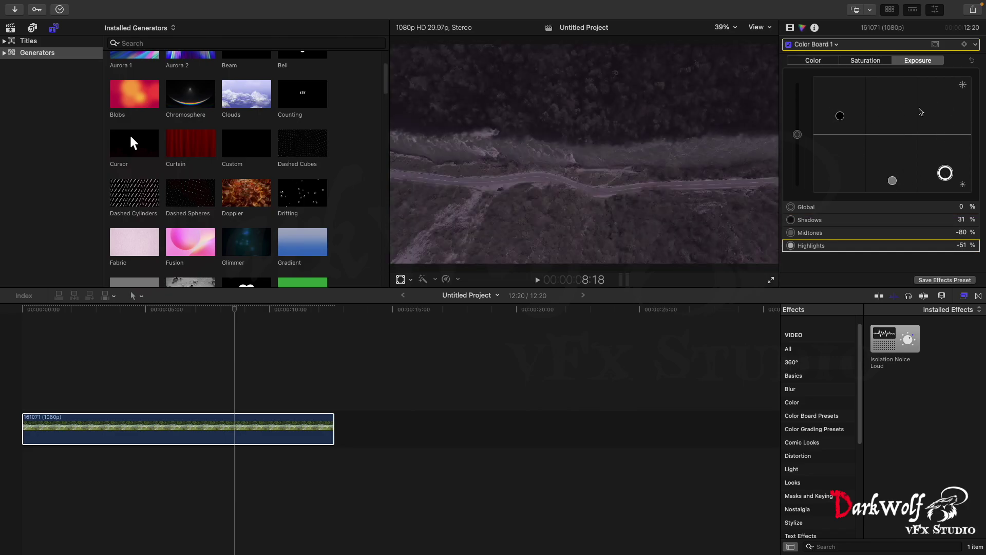
Set Color Board saturation to shadows 82%, midtones 87% and highlights 17%.
left_click(866, 61)
left_click_drag(840, 134, 840, 86)
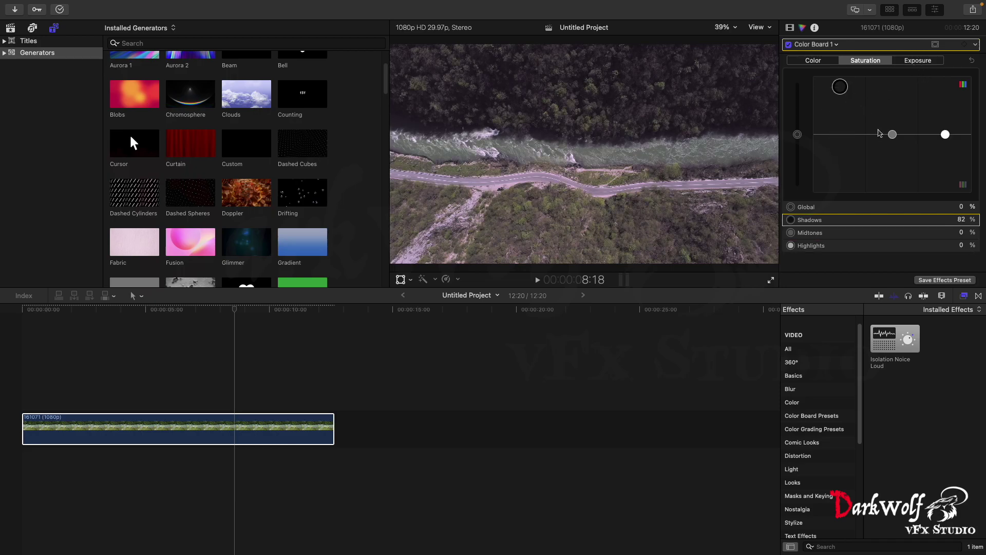
left_click_drag(892, 134, 892, 83)
left_click_drag(945, 135, 945, 124)
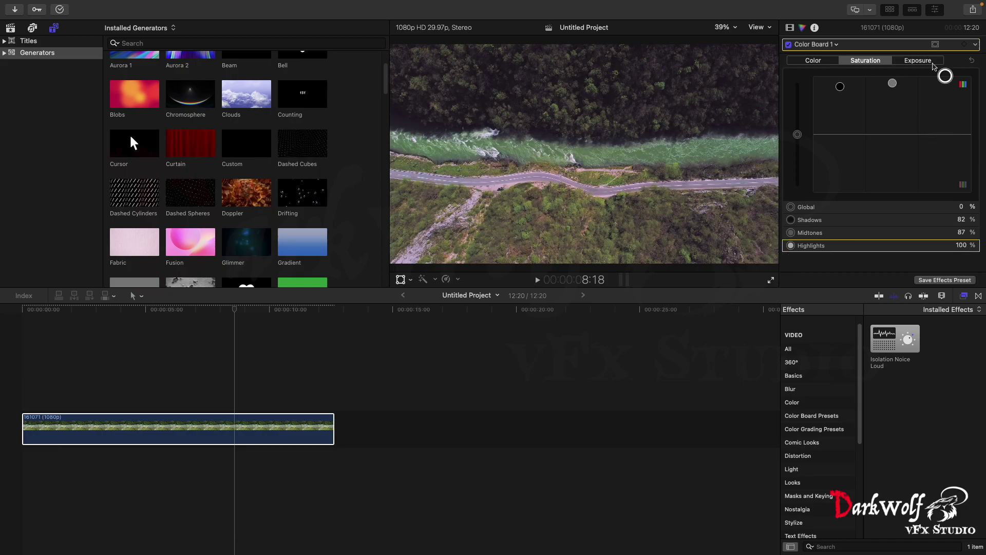